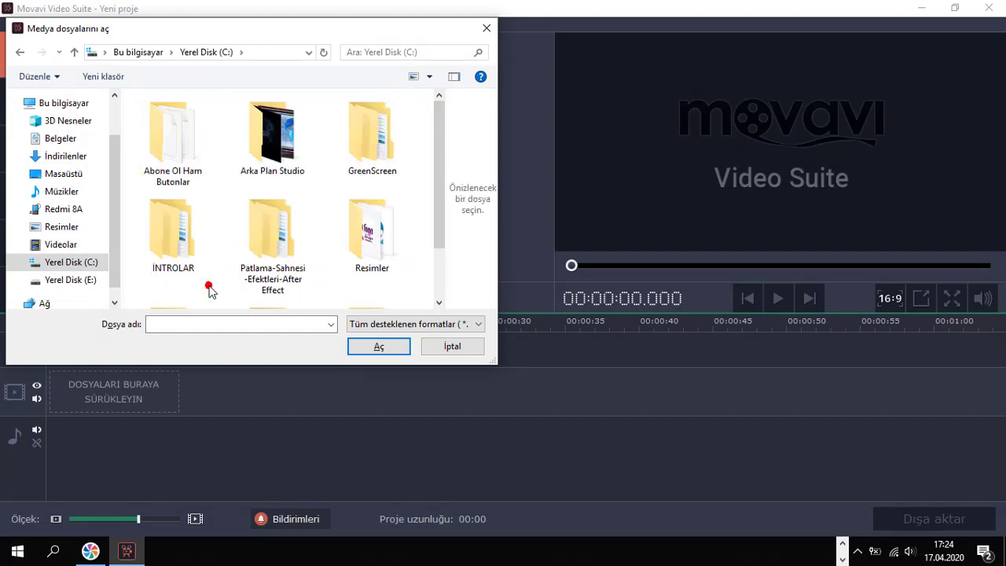
Import the waving Turkish flag, Ormanlık Alan 4K drone and Rüzgarda Sallanan Yapraklar videos from the Telifsiz Videolar folder.
scroll(327, 295, "down", 2)
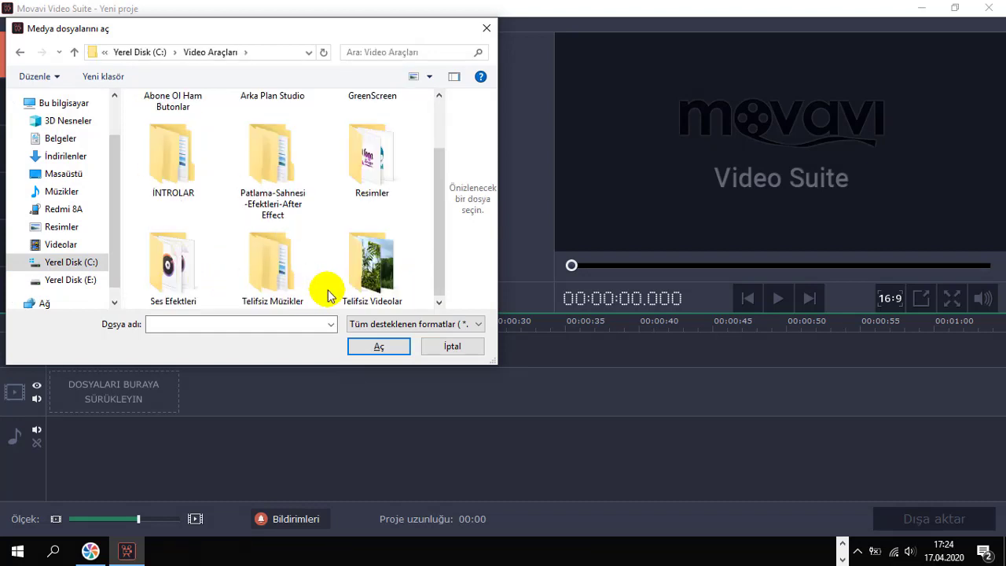
left_click(363, 261)
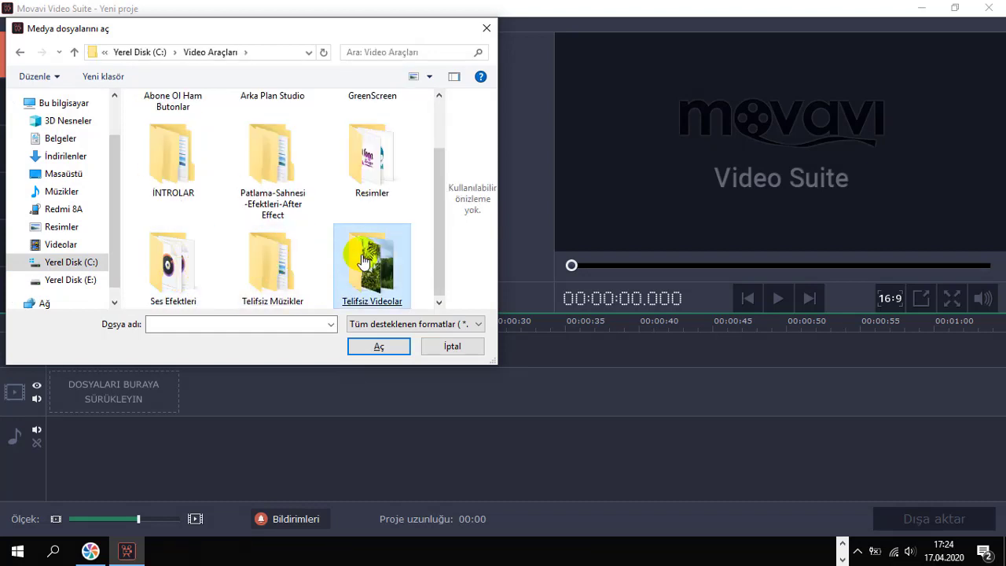
double_click(363, 262)
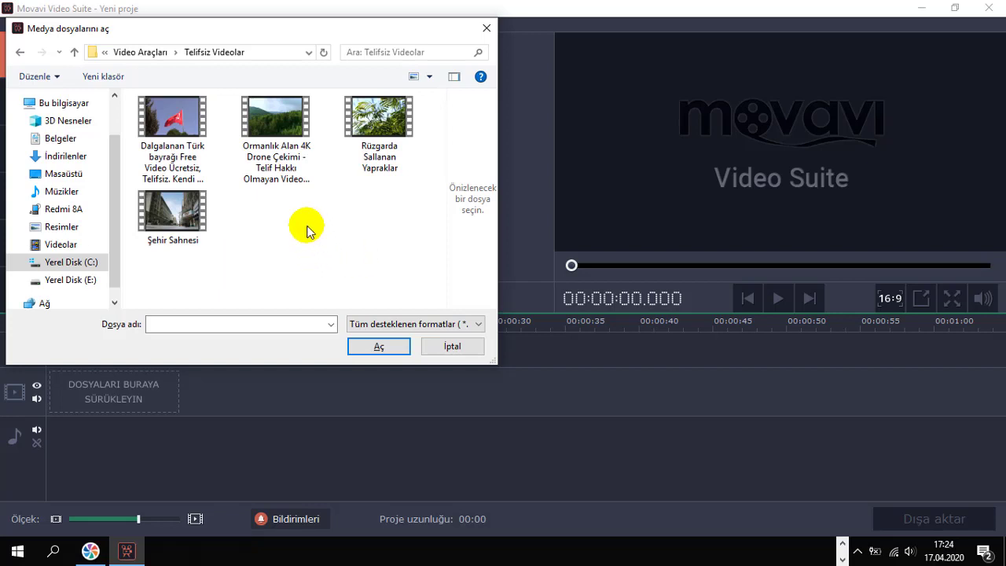
left_click(369, 114)
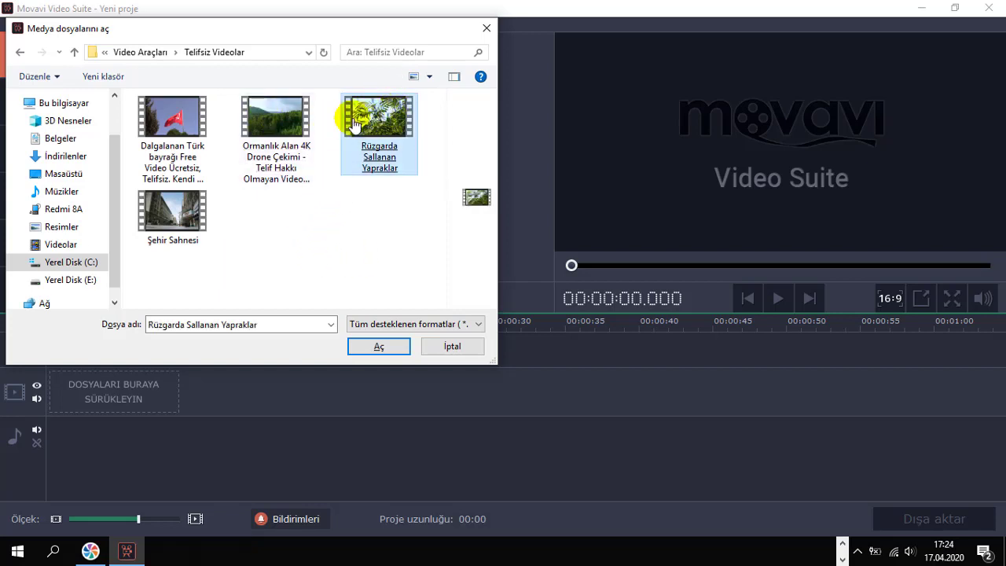
left_click(183, 118)
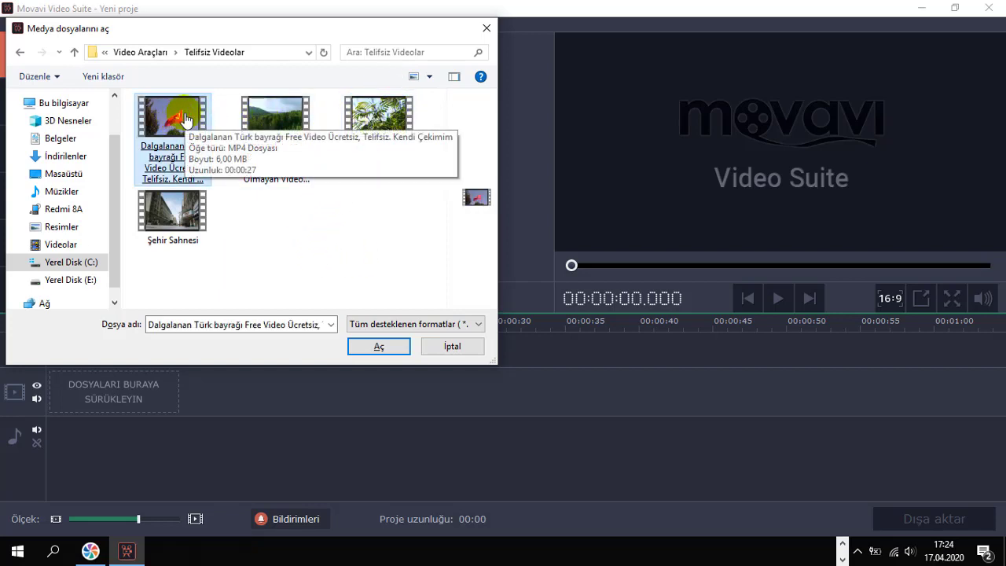
left_click(370, 150)
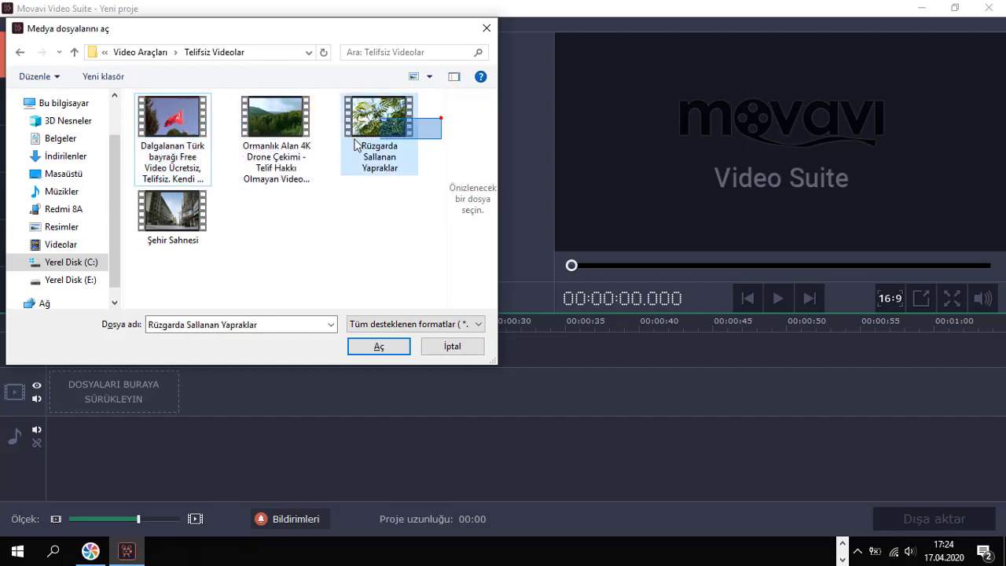
left_click(169, 142, "shift")
left_click(378, 345)
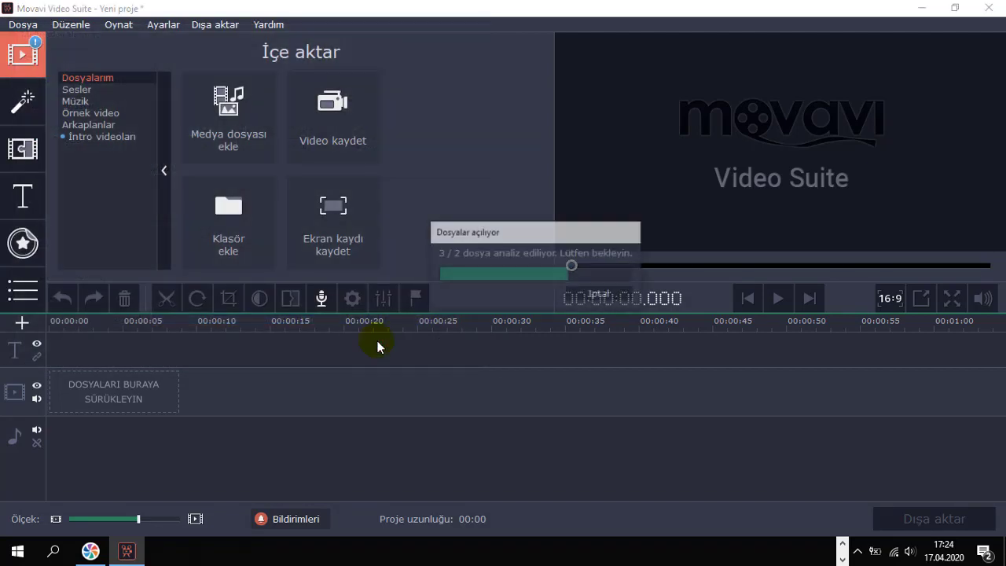
left_click(102, 521)
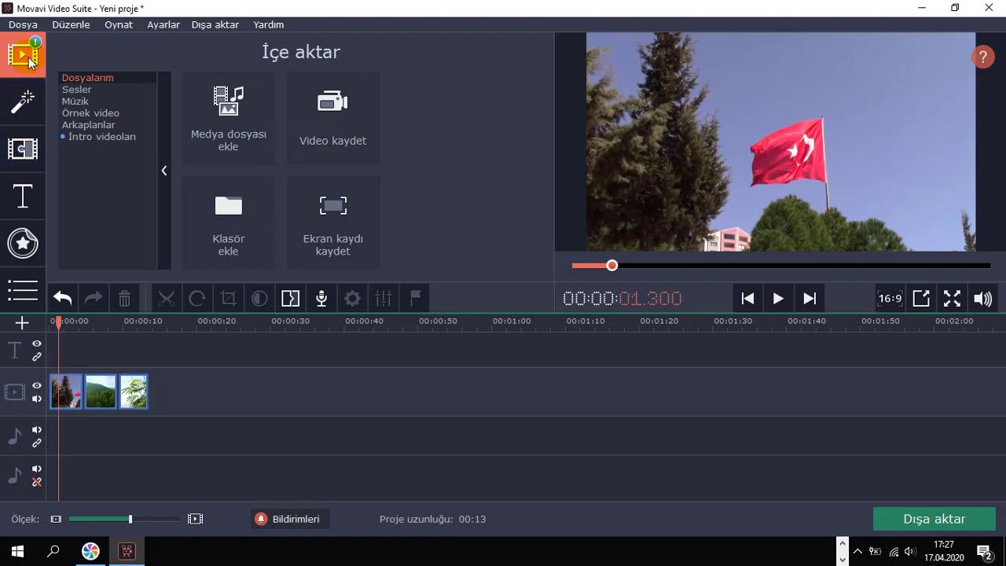
Examine the available transitions by category, including Favoriler, Popüler, Sanatsal, Bloklar, Yamult and Zumla.
left_click(21, 149)
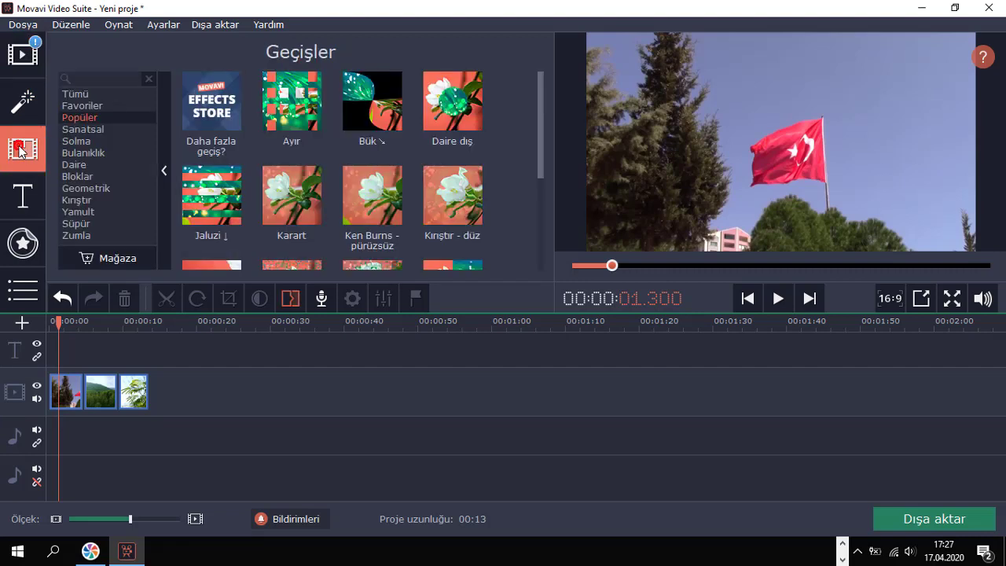
left_click(77, 111)
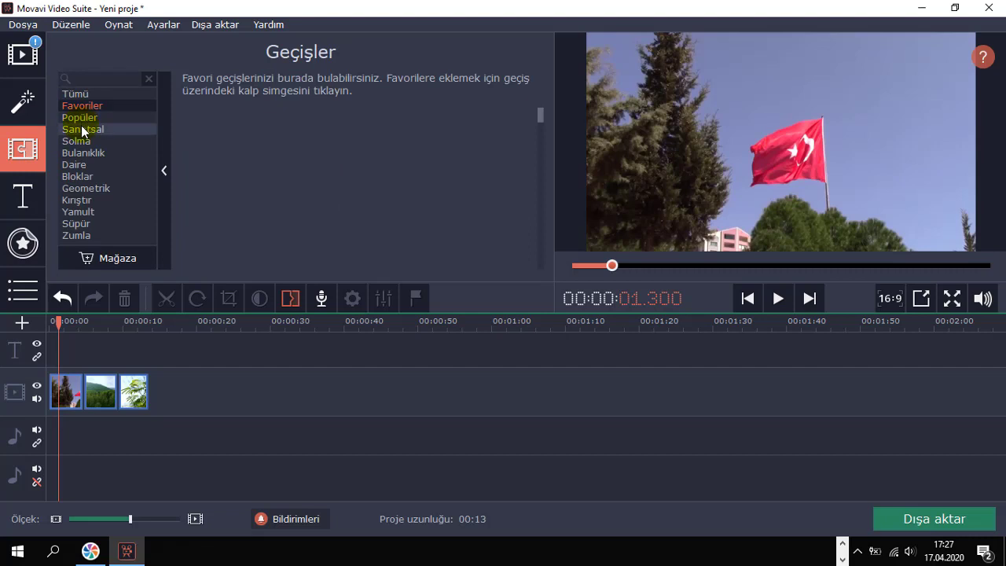
left_click(81, 118)
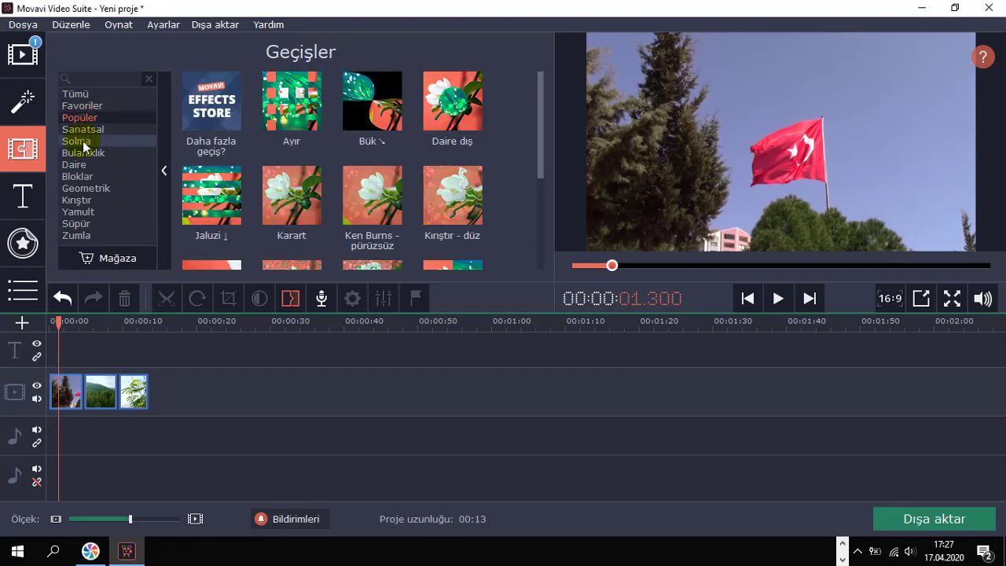
left_click(86, 139)
left_click(88, 129)
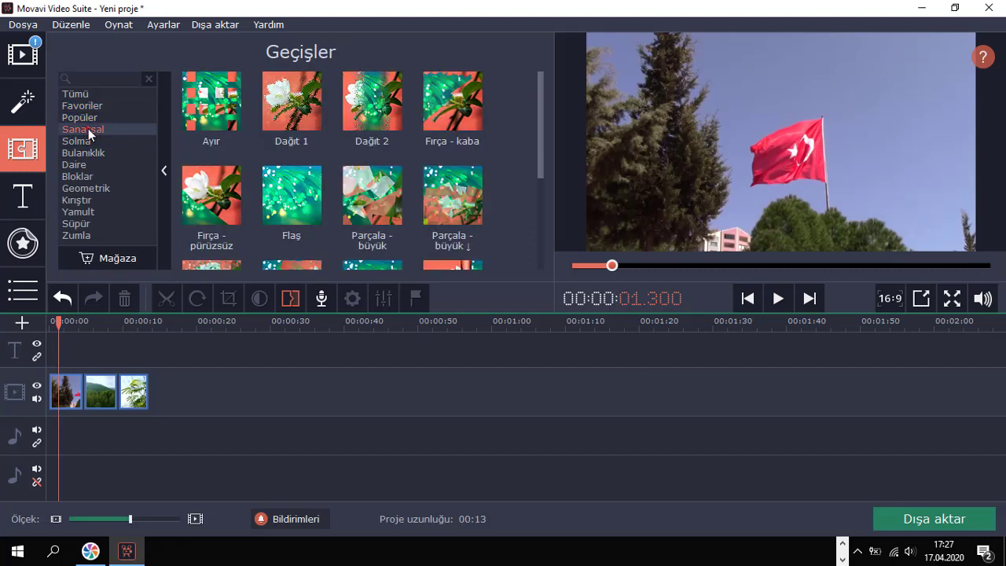
left_click(84, 144)
left_click(76, 178)
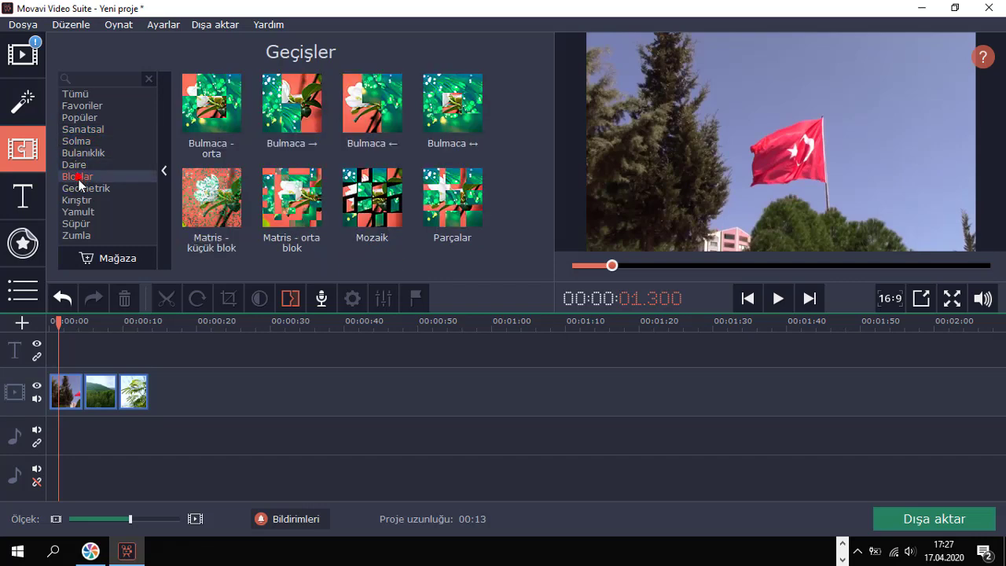
left_click(81, 200)
left_click(80, 212)
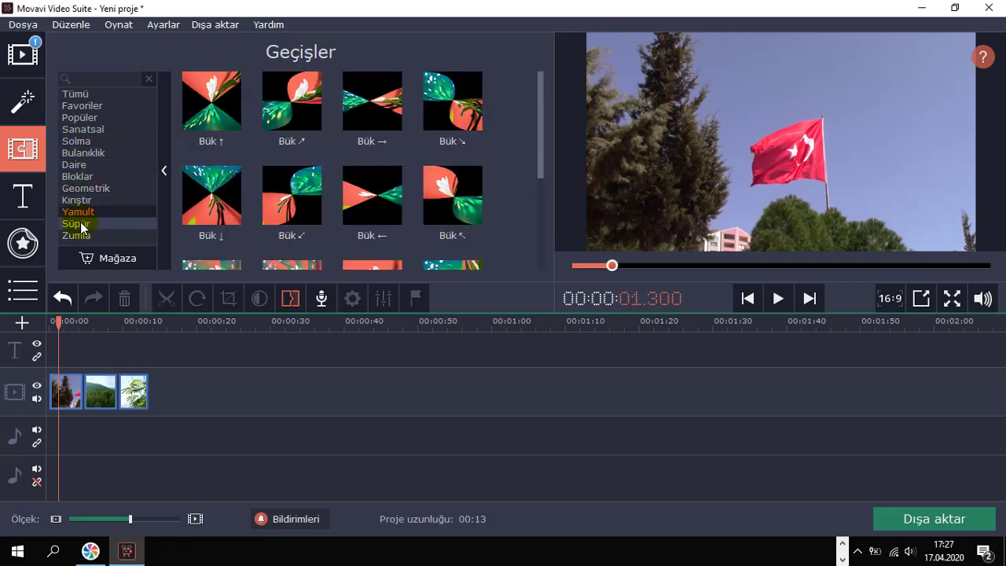
left_click(79, 224)
left_click(79, 235)
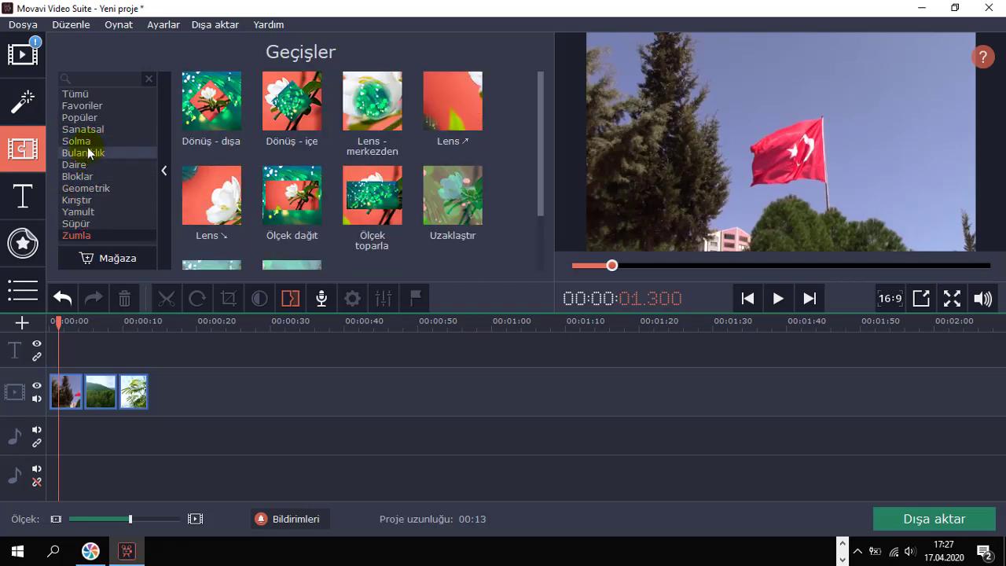
left_click(91, 127)
left_click(84, 105)
left_click(79, 117)
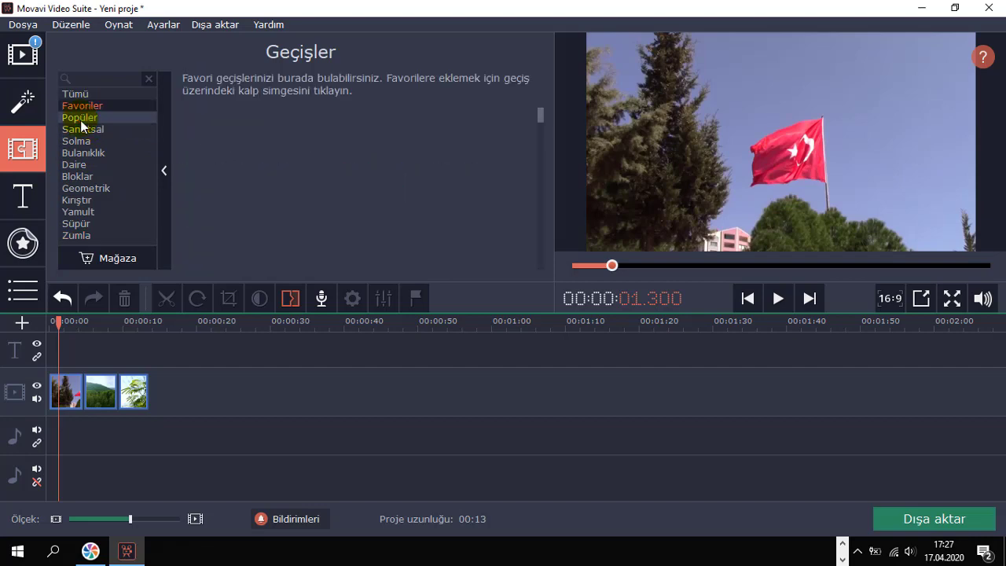
left_click(84, 128)
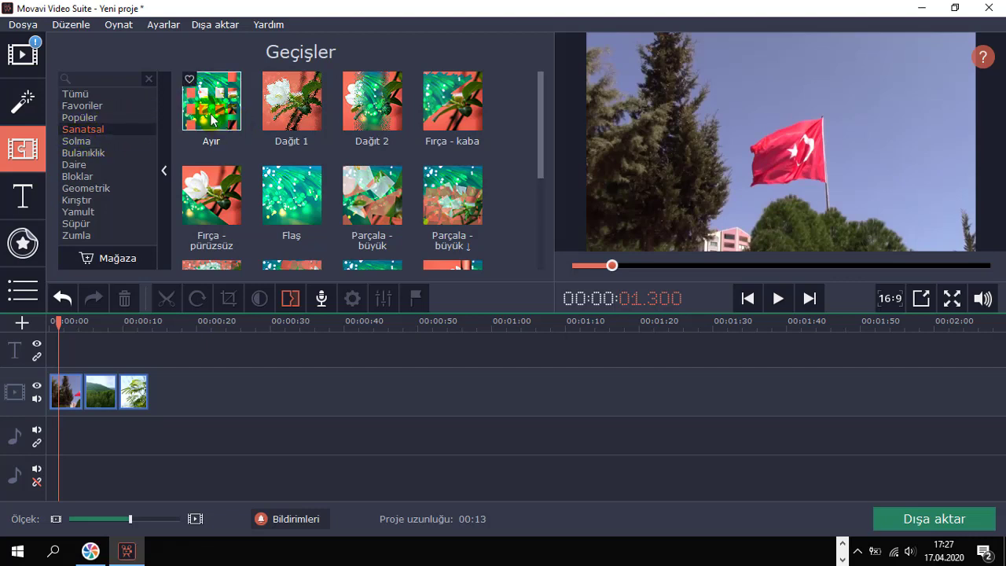
Place the Çapraz solma transition from the Solma category between the flag clip and the forest clip.
left_click(93, 141)
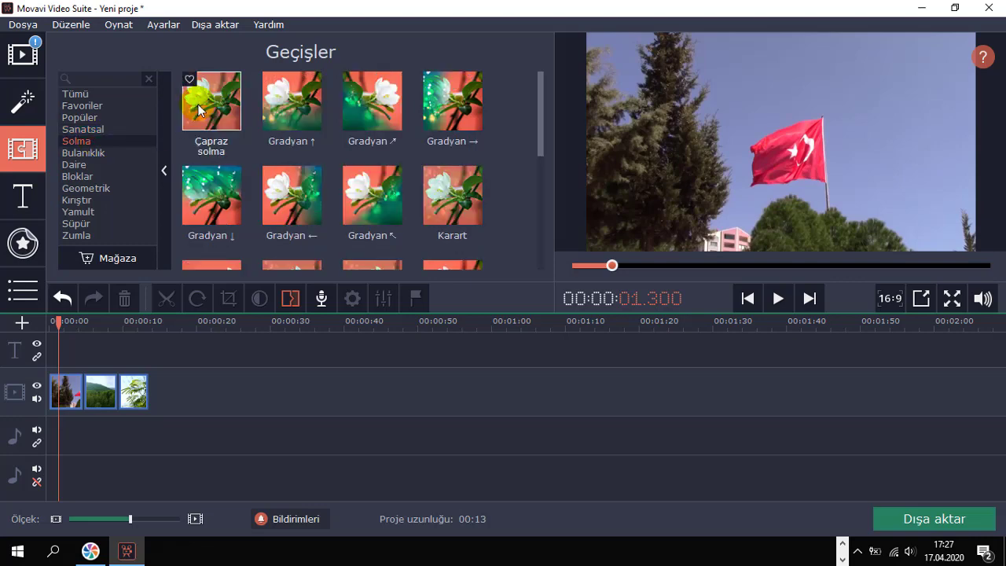
left_click_drag(198, 110, 85, 401)
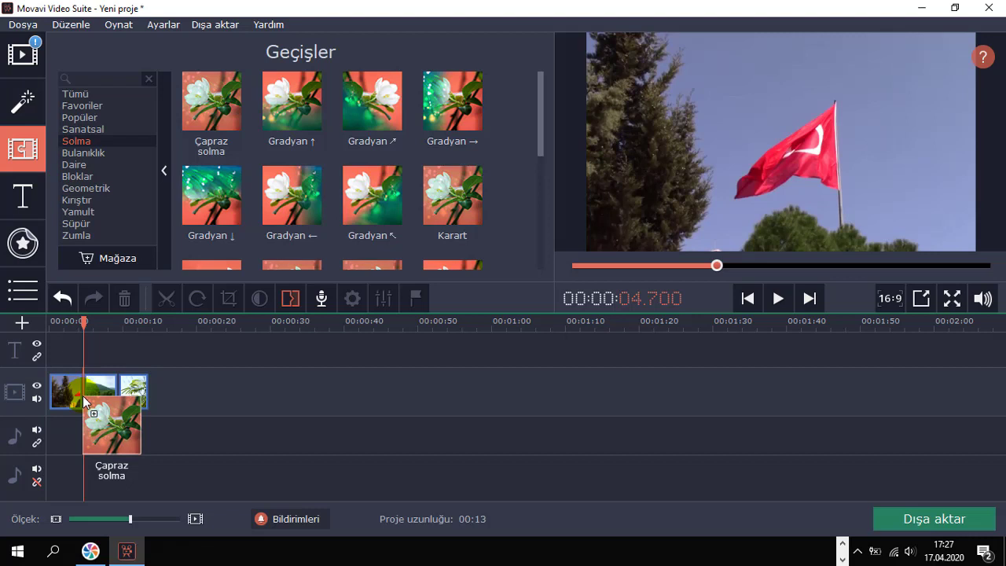
left_click_drag(85, 401, 84, 401)
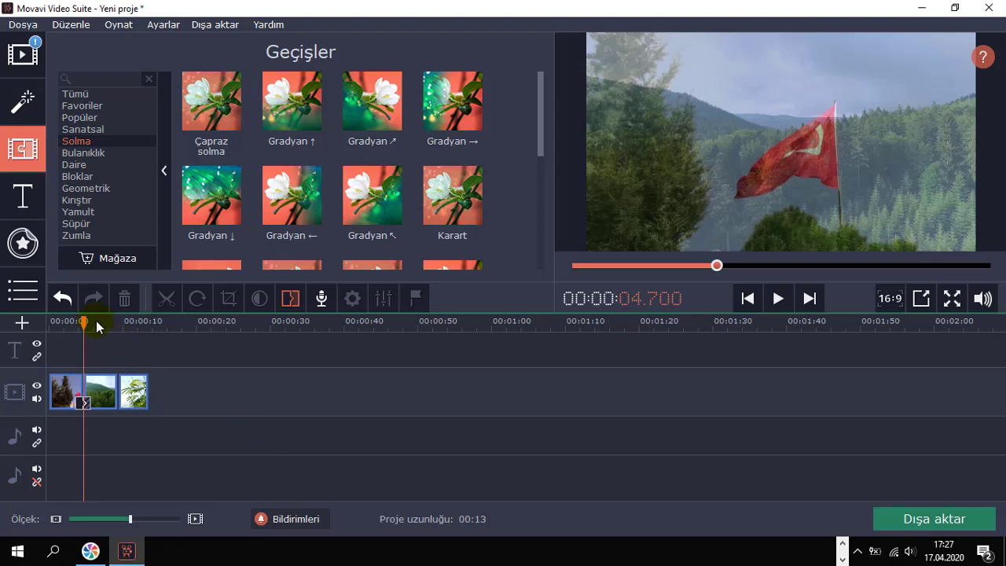
Duplicate the leaves clip at the end of the video track.
left_click_drag(84, 321, 124, 322)
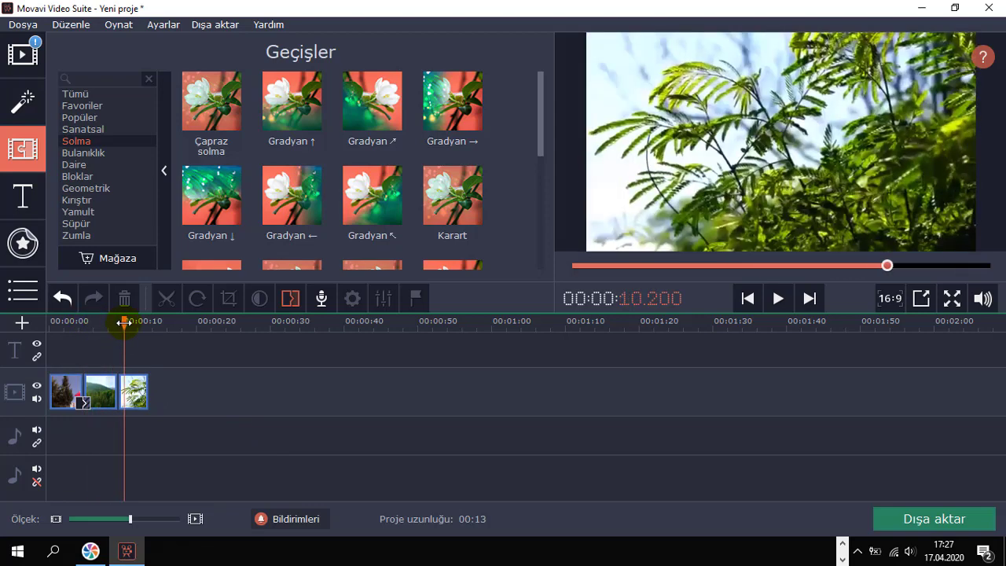
left_click(131, 398)
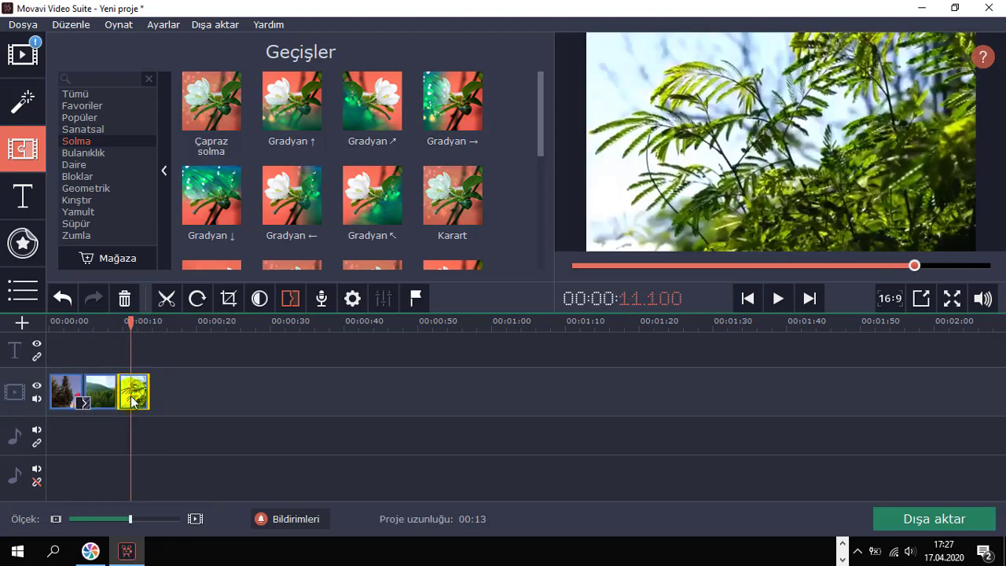
left_click_drag(131, 322, 149, 322)
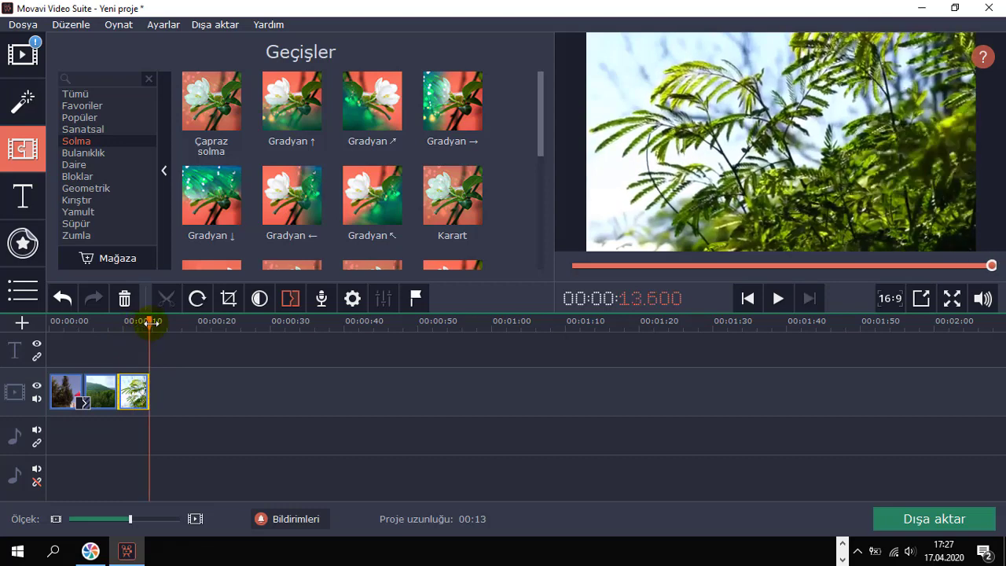
key("ctrl+c")
key("ctrl+v")
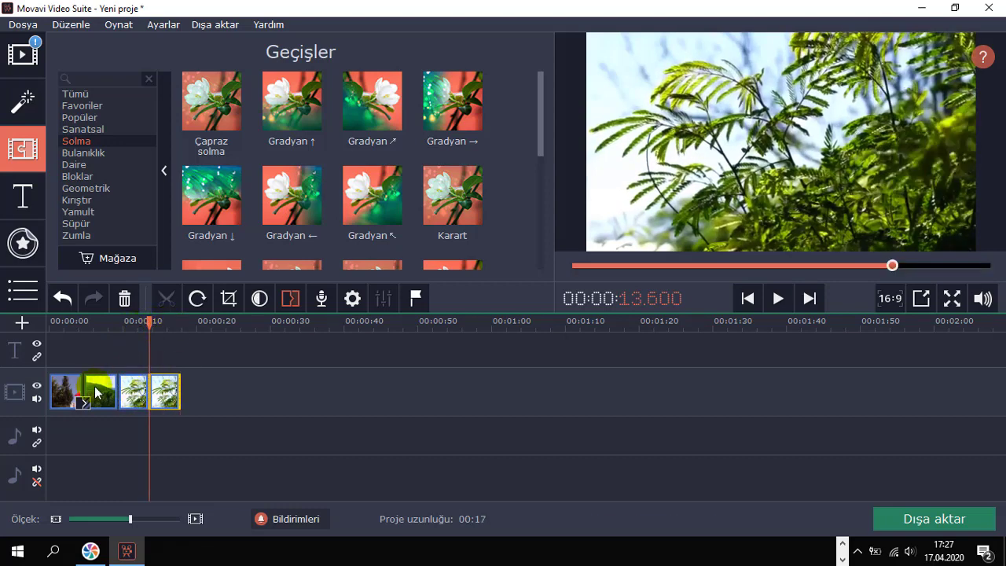
Duplicate the forest clip at the end of the video track.
left_click(100, 390)
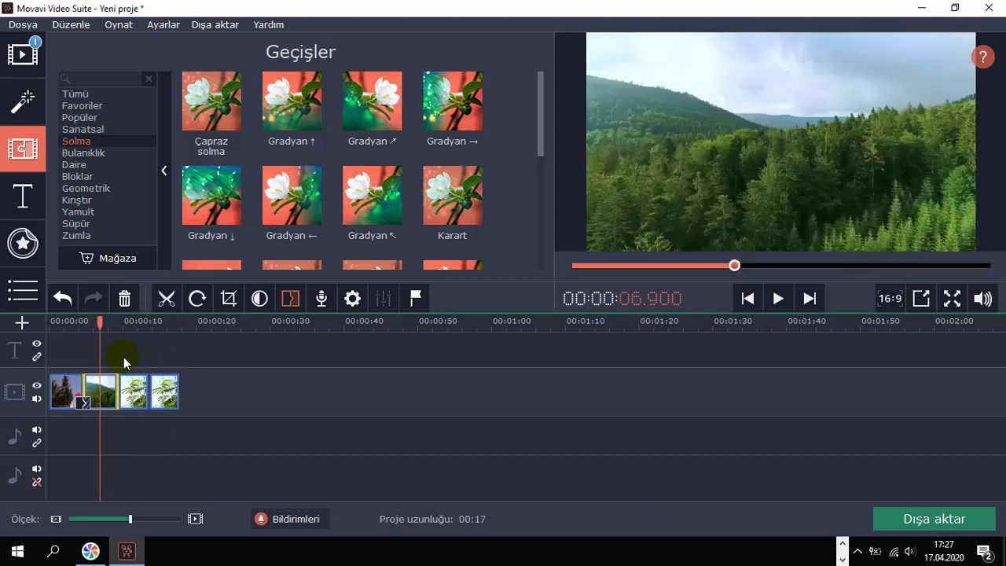
key("ctrl+c")
left_click(181, 325)
key("ctrl+v")
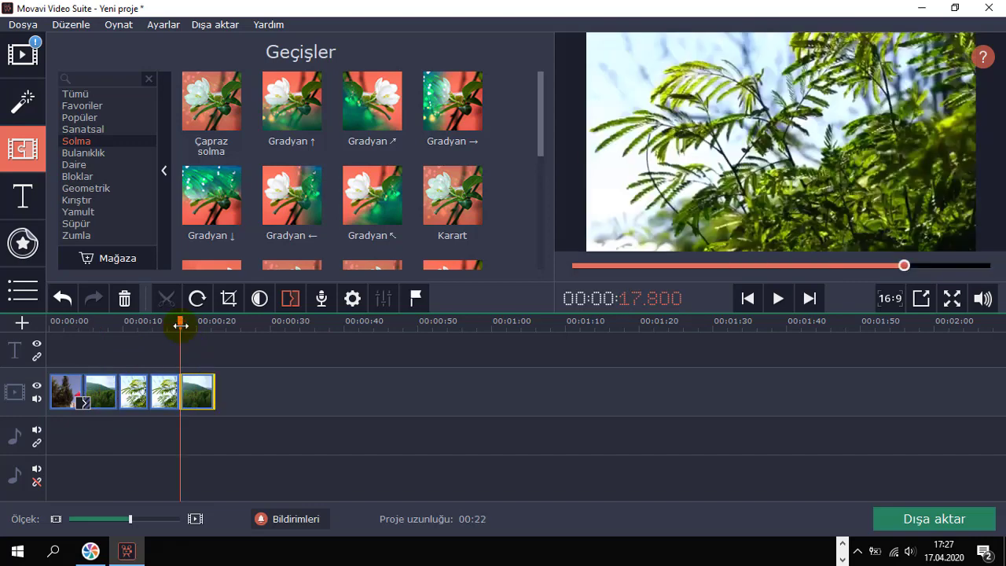
Duplicate the flag clip, including its transition, at the end of the video track.
left_click(69, 388)
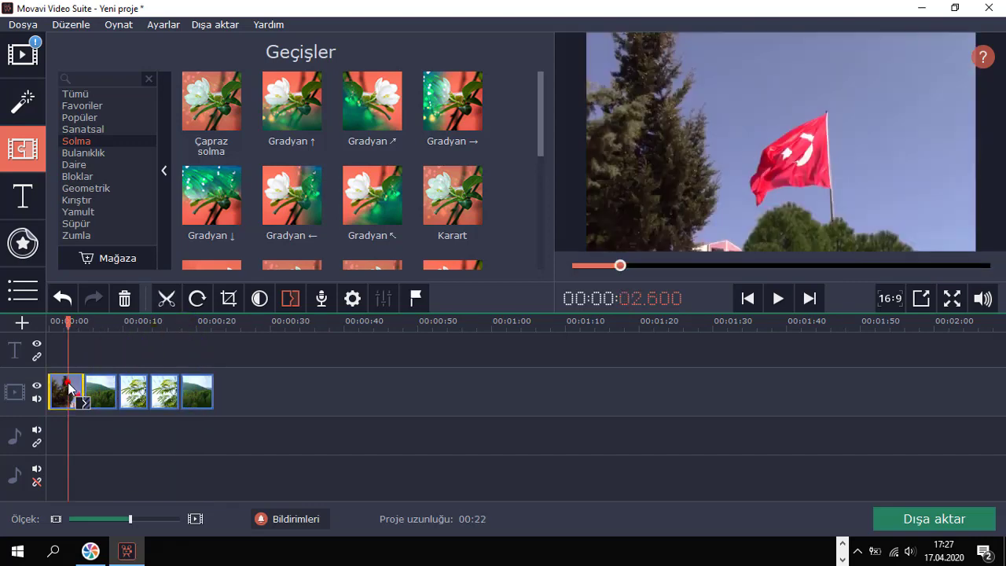
key("ctrl+c")
left_click(224, 324)
key("ctrl+v")
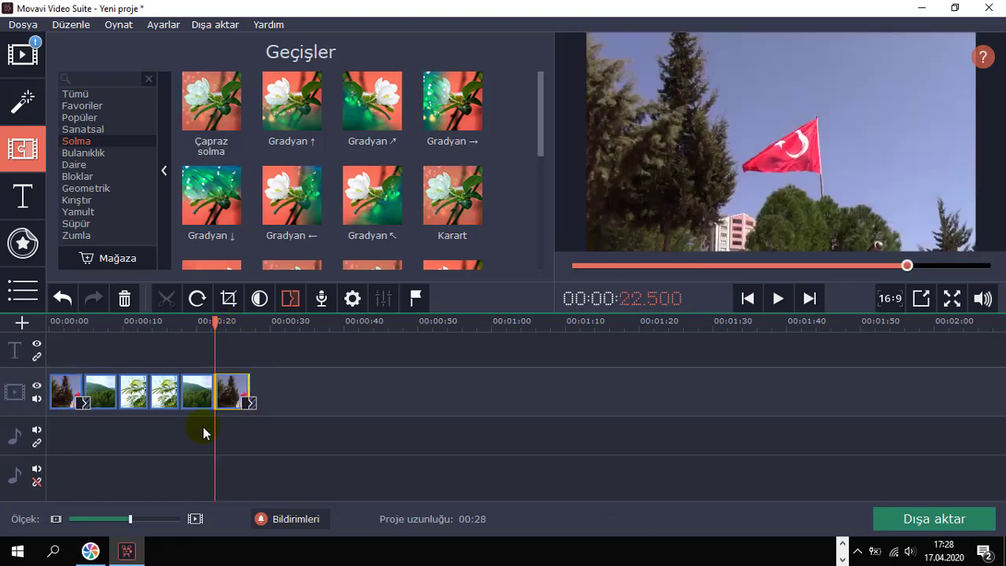
Delete the second of the two adjacent leaves clips from the video track.
left_click(194, 447)
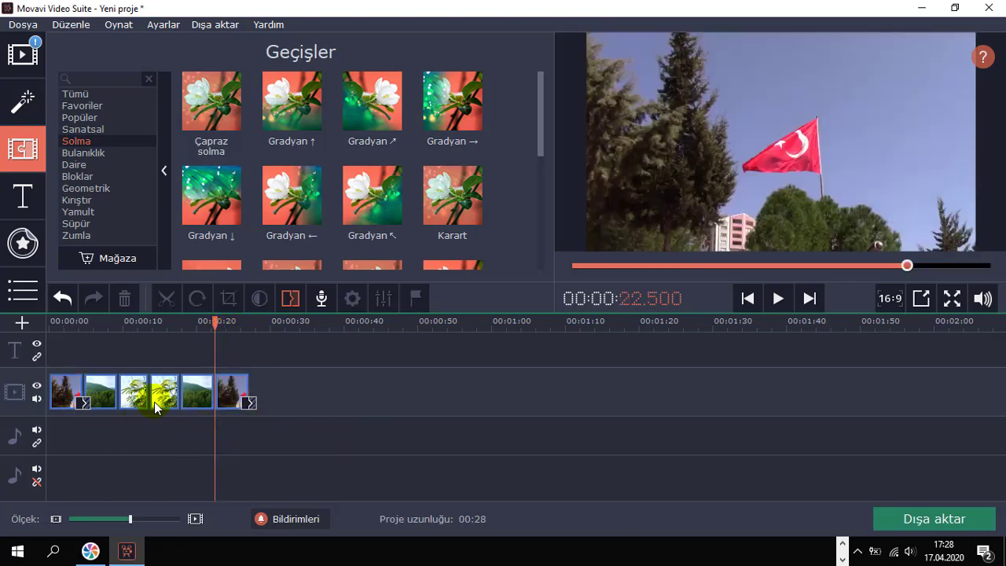
left_click(162, 404)
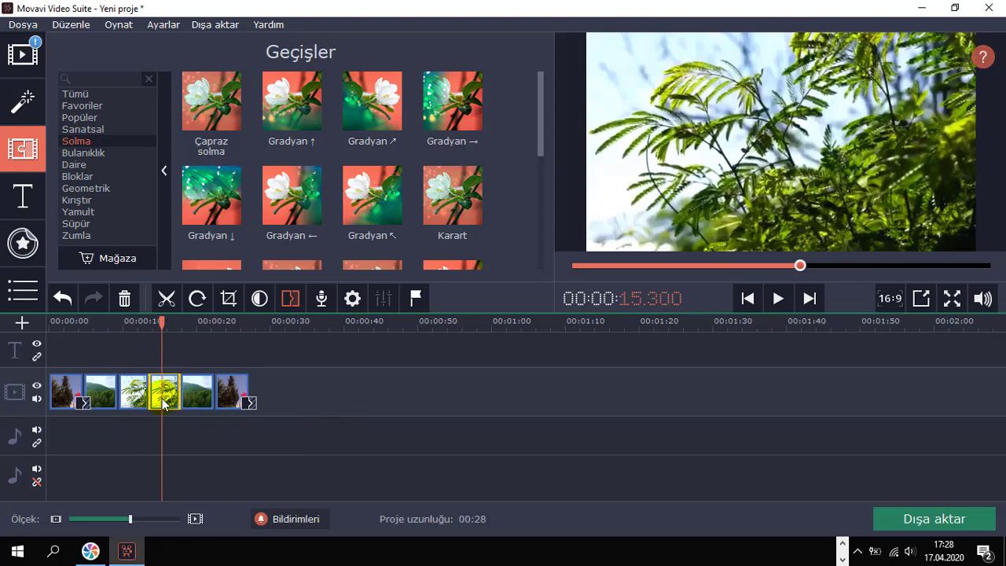
key("Delete")
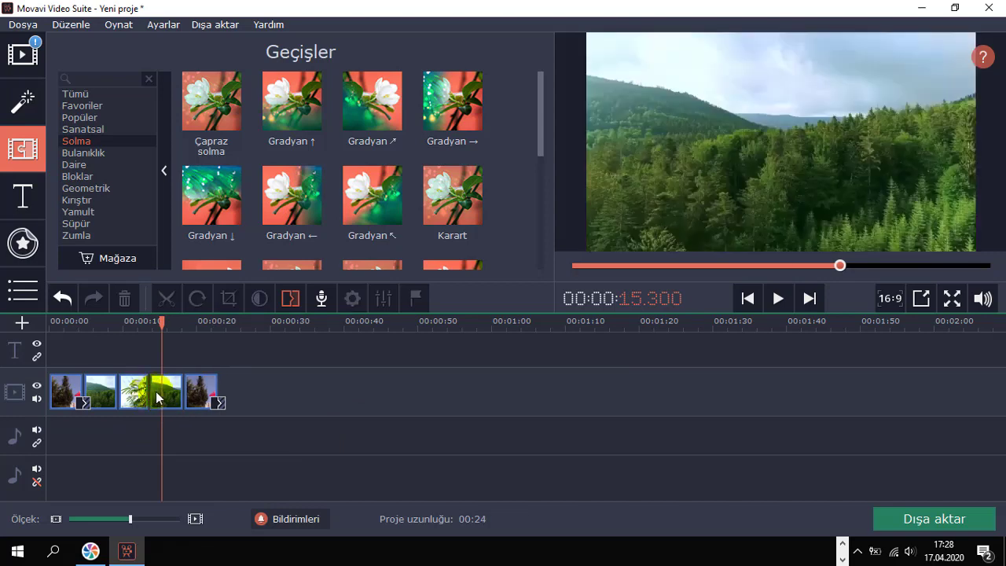
Remove the transition at the end of the last flag clip and return the playhead to the first flag clip.
left_click(223, 409)
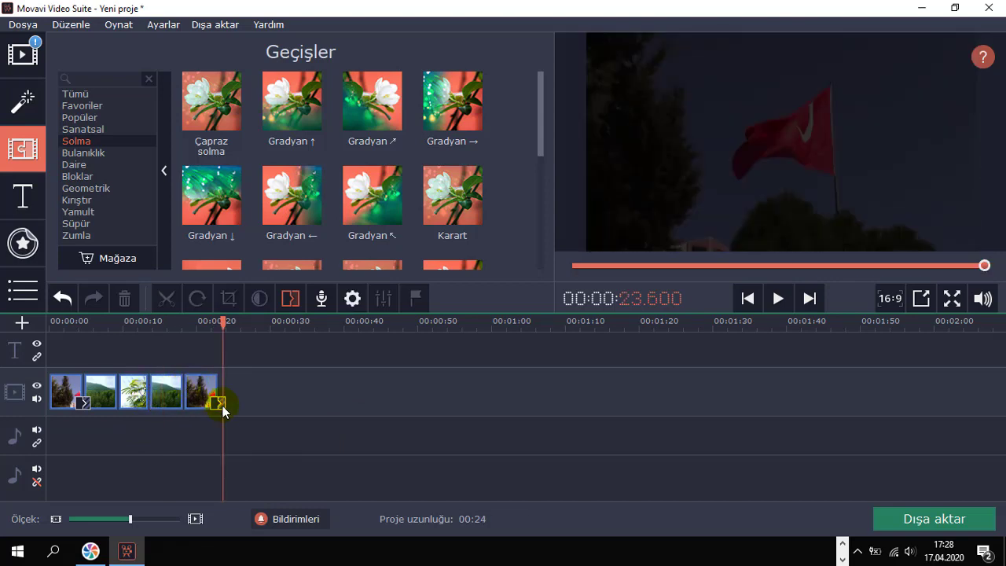
right_click(223, 409)
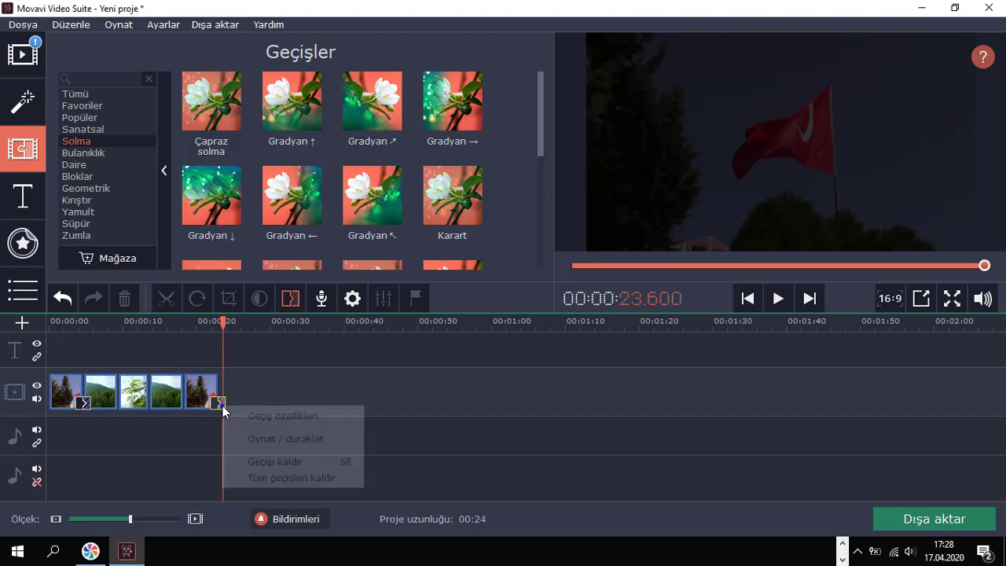
left_click(257, 461)
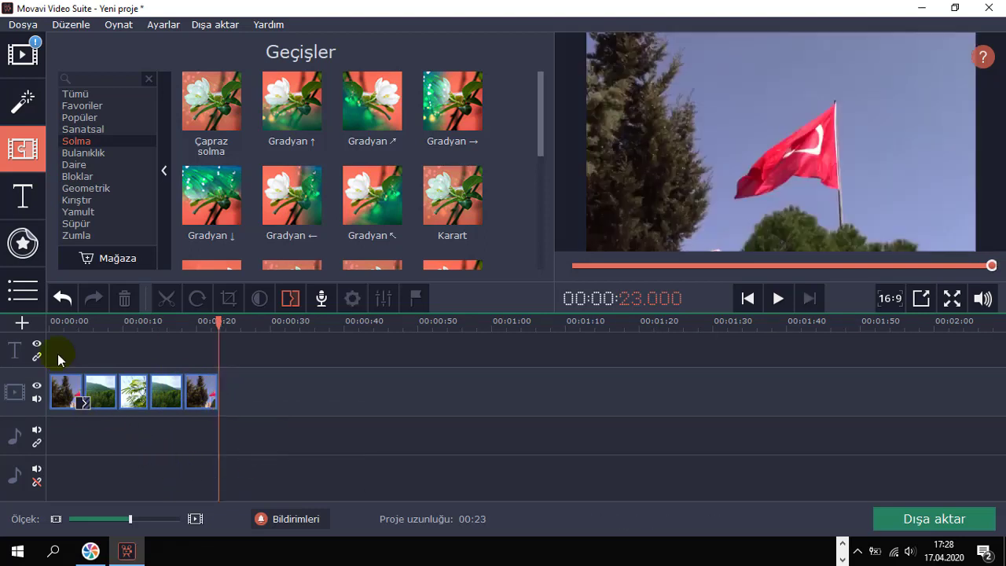
left_click(61, 323)
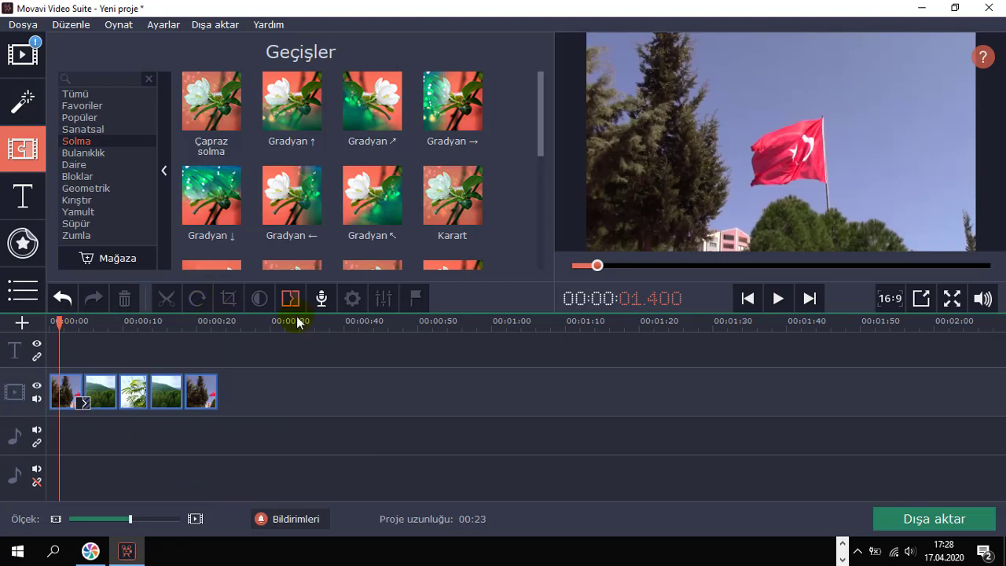
Add Gradyan ↑ between the first forest and leaves clips, Ken Burns - yoğun before the second forest clip, and Yay ↘ before the last flag clip.
right_click(85, 404)
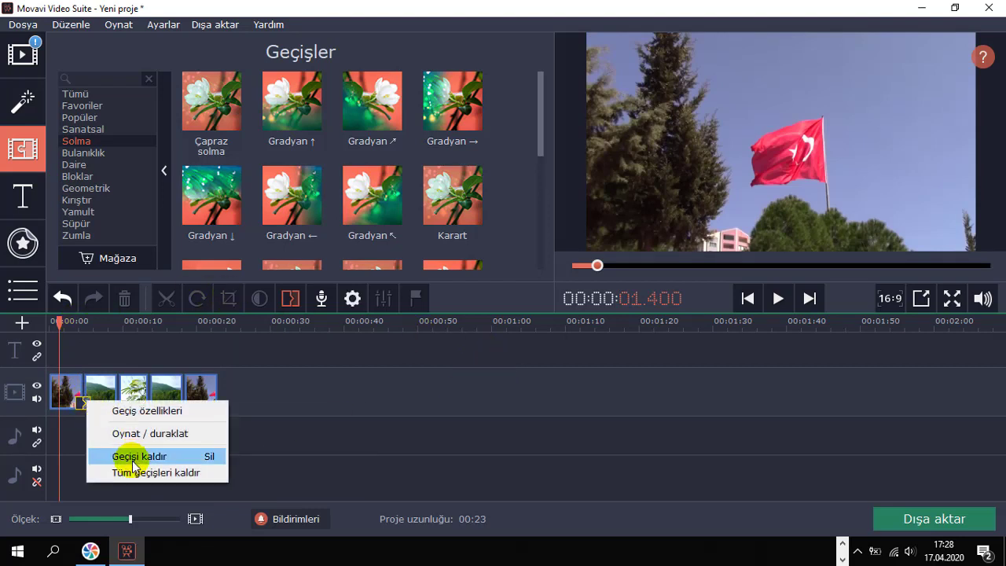
left_click(323, 415)
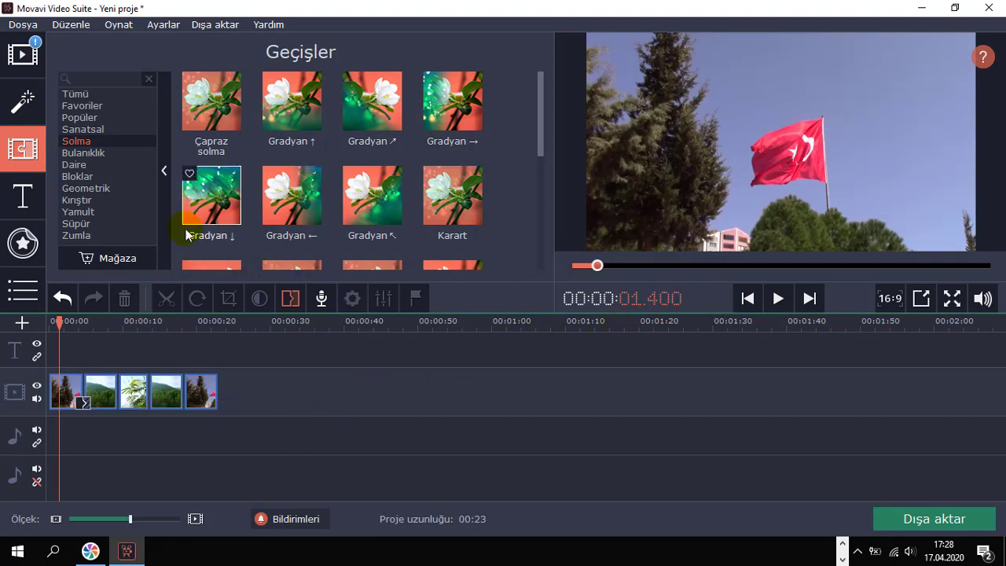
left_click_drag(307, 99, 117, 397)
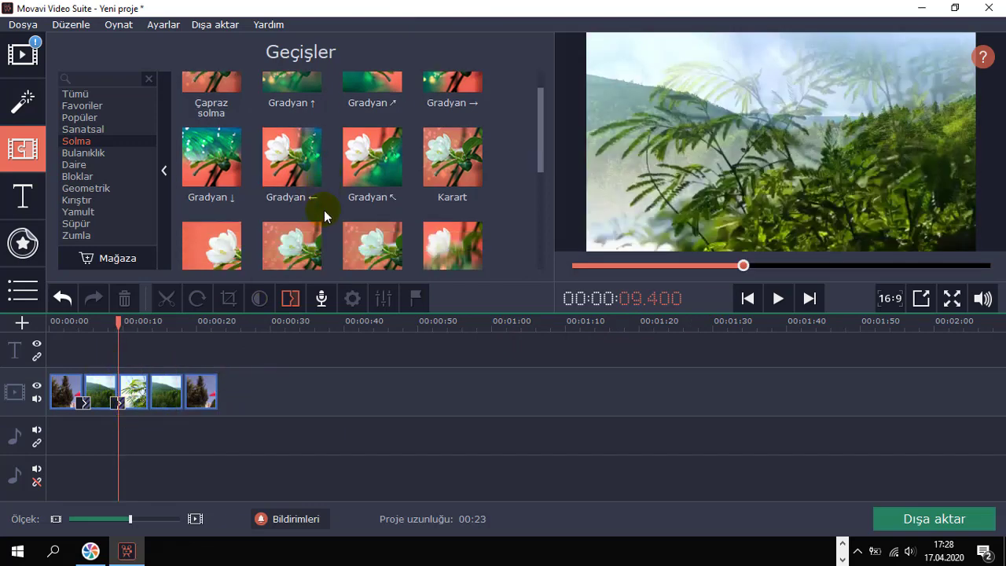
scroll(324, 208, "down", 1)
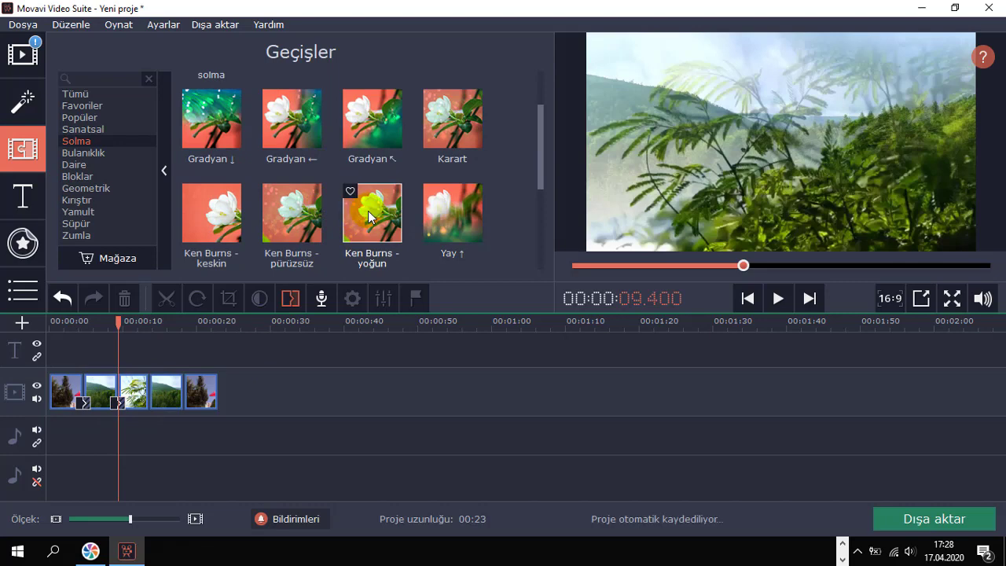
left_click_drag(371, 215, 147, 398)
scroll(417, 196, "down", 2)
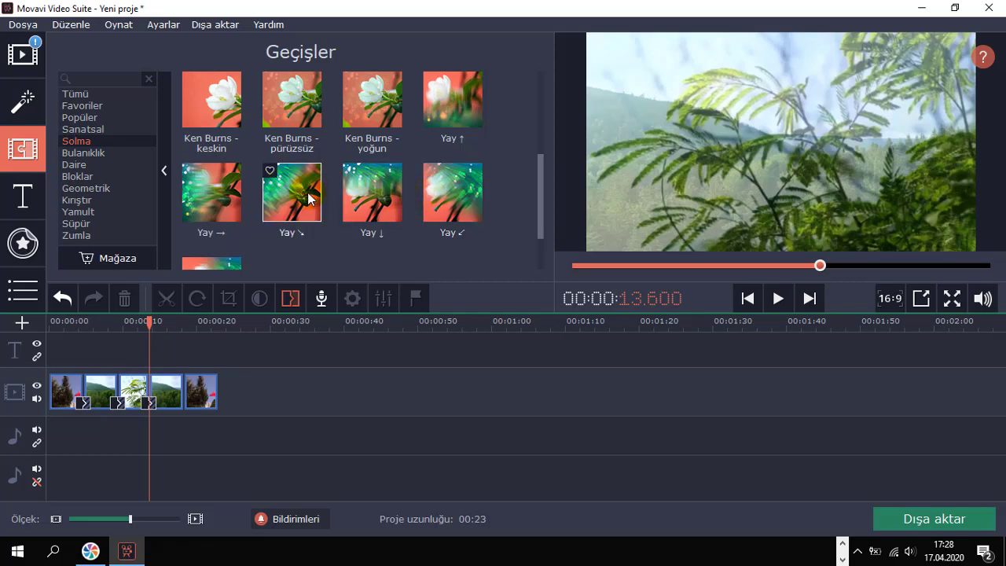
left_click_drag(307, 192, 187, 401)
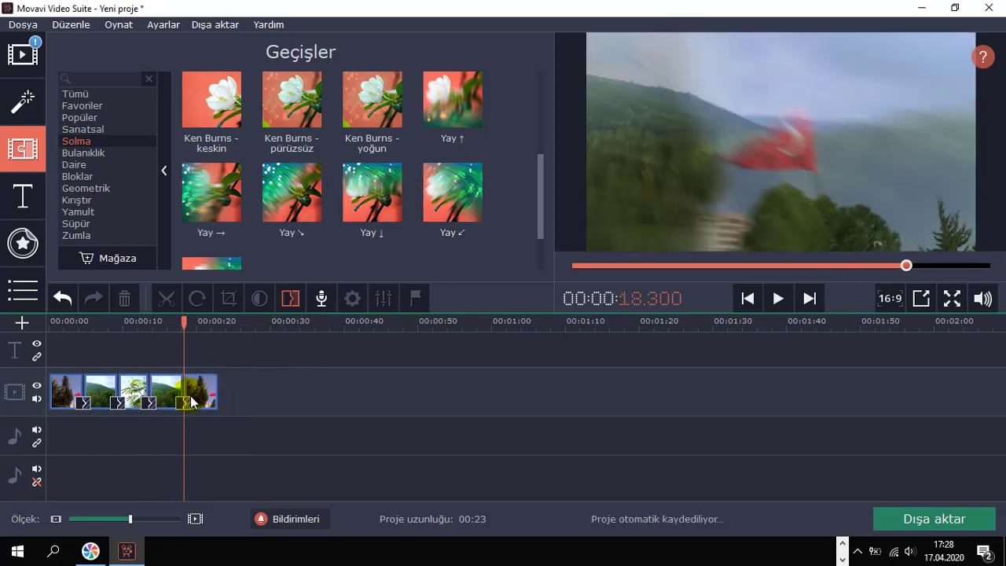
Preview the transitions by playing the timeline from the first flag clip and stopping in the last flag clip.
left_click(69, 321)
left_click_drag(66, 333, 59, 333)
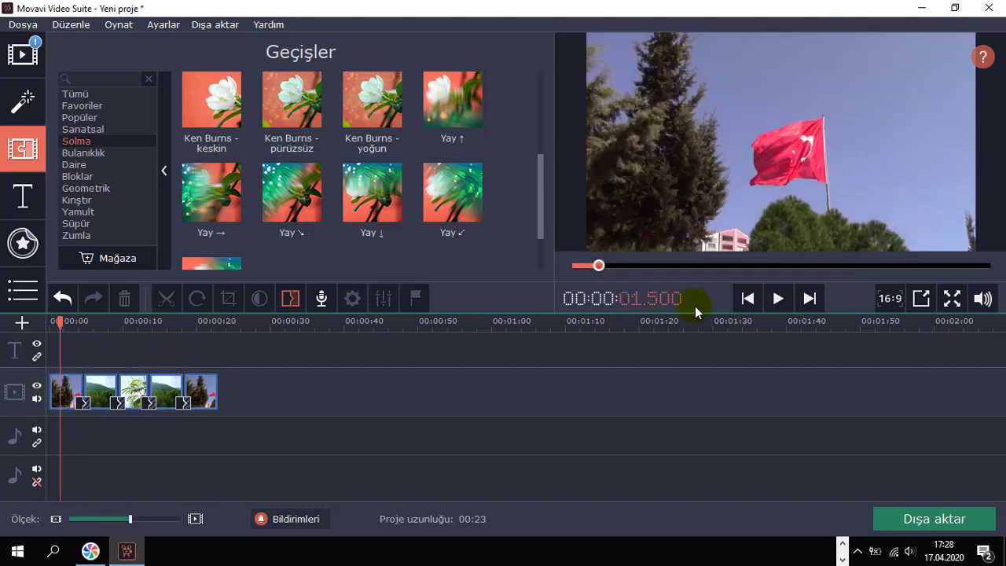
left_click(777, 298)
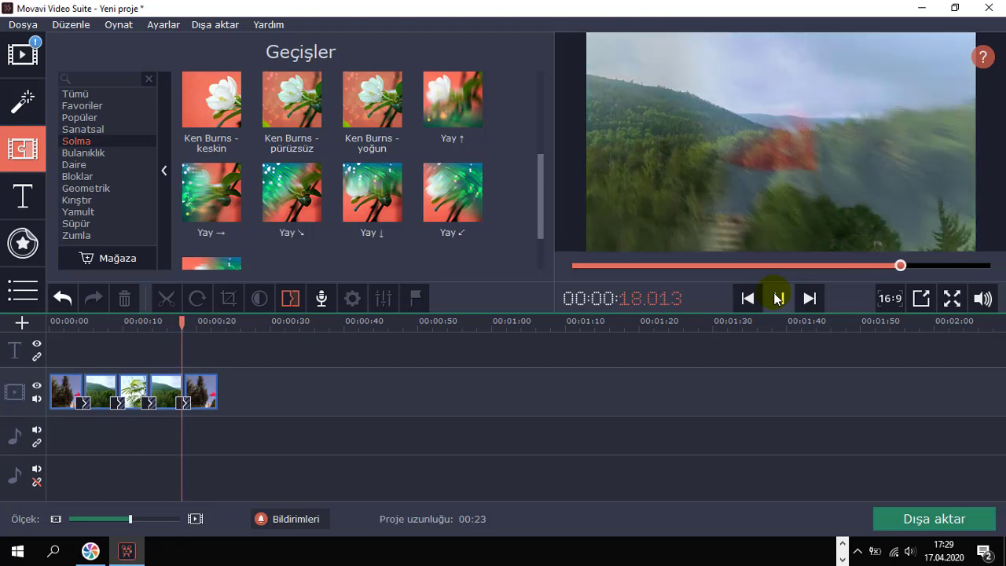
left_click(776, 298)
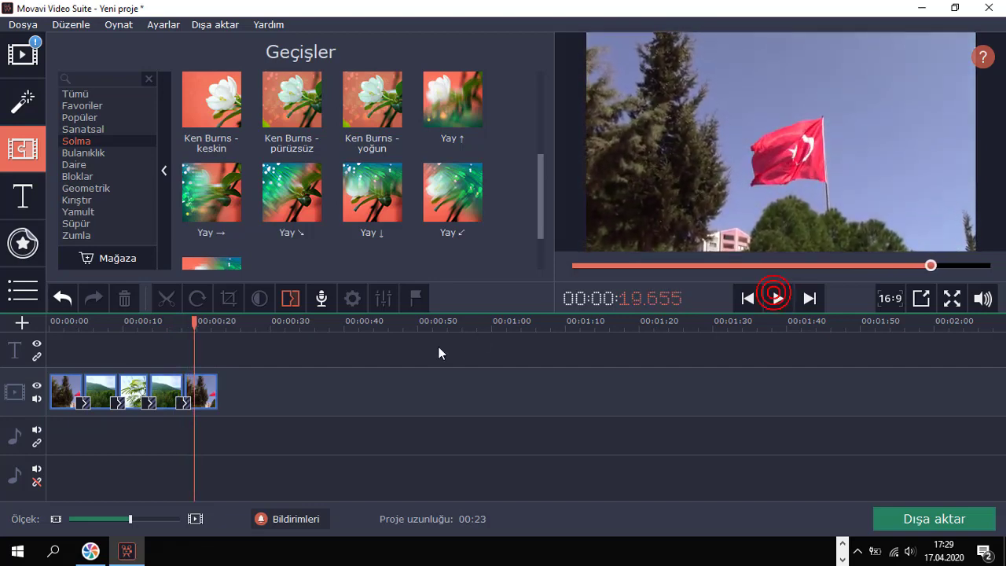
Remove all four transitions between the clips on the video track, one by one from last to first.
right_click(188, 406)
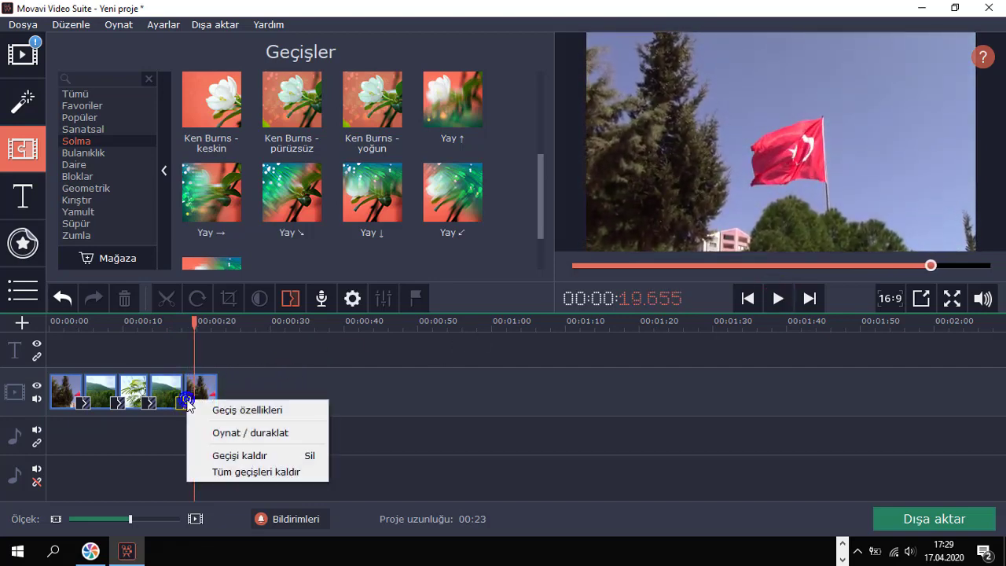
left_click(253, 452)
right_click(150, 404)
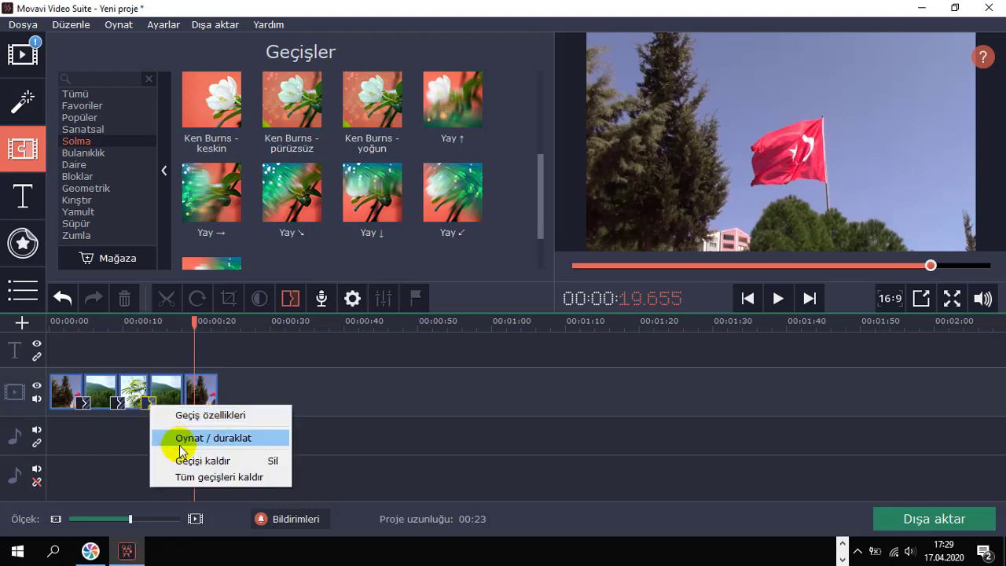
left_click(186, 457)
right_click(113, 406)
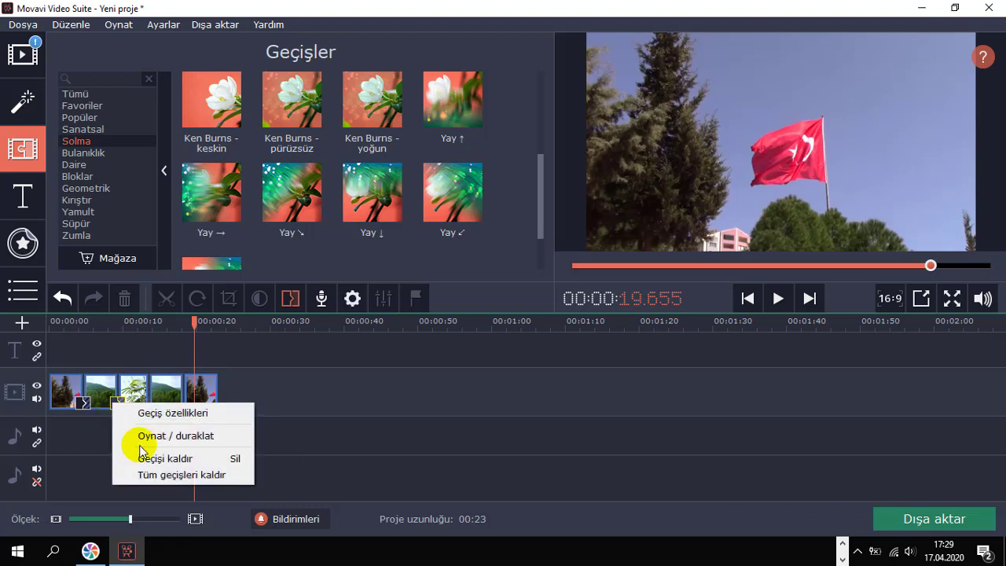
left_click(142, 455)
right_click(84, 405)
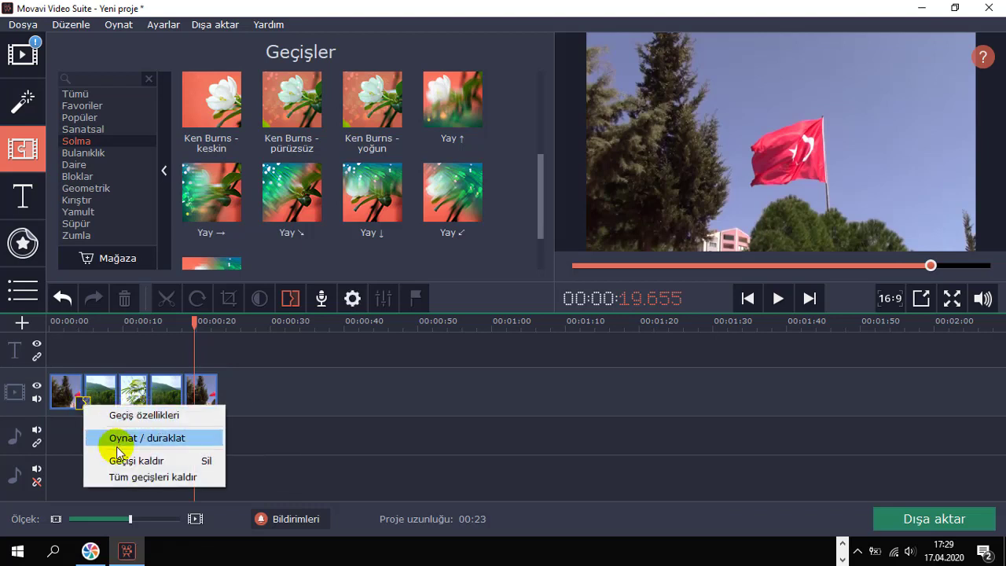
left_click(120, 456)
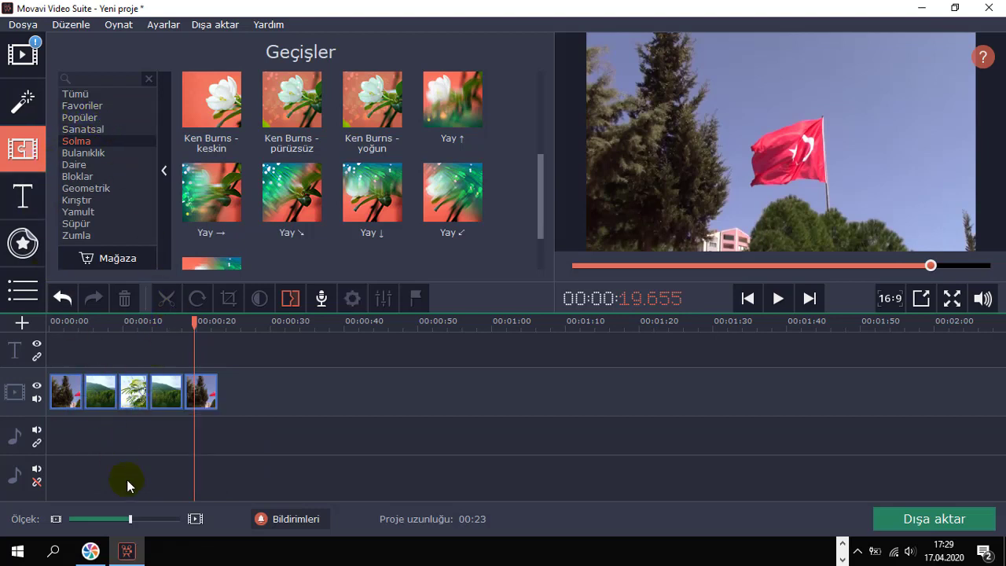
Start adding a media file and browse to the Video Araçları folder on Yerel Disk (C:).
left_click(25, 60)
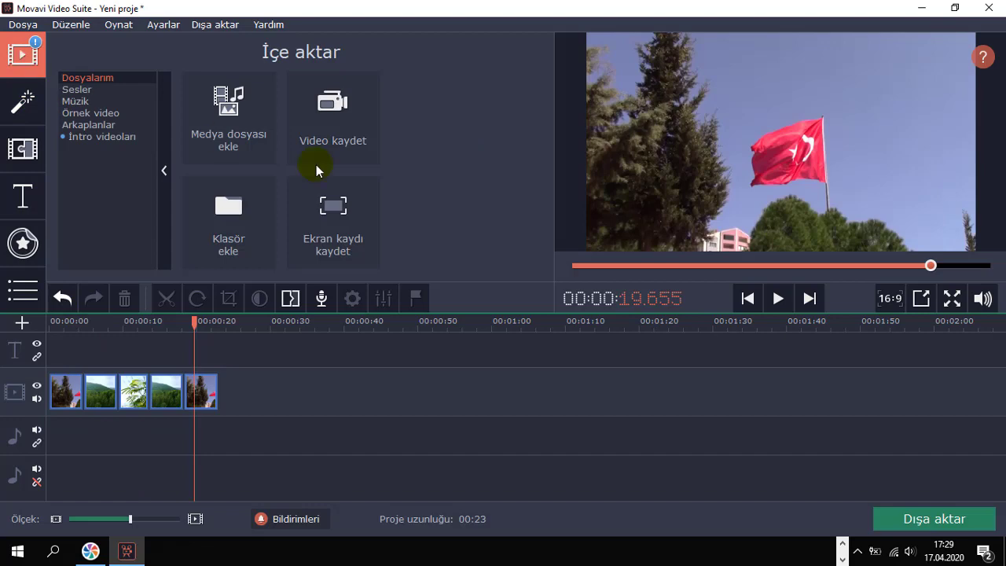
left_click(233, 98)
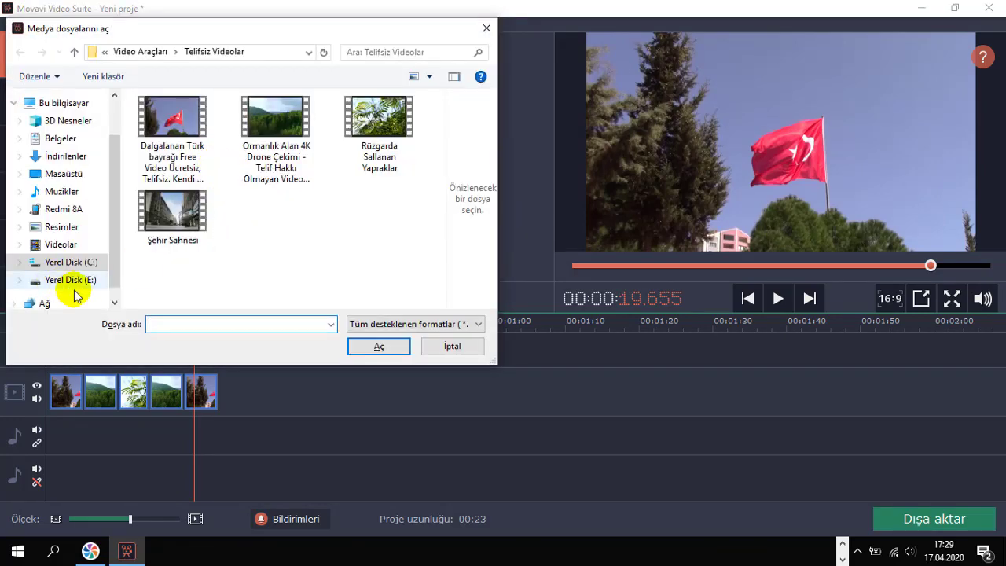
left_click(78, 262)
left_click(202, 244)
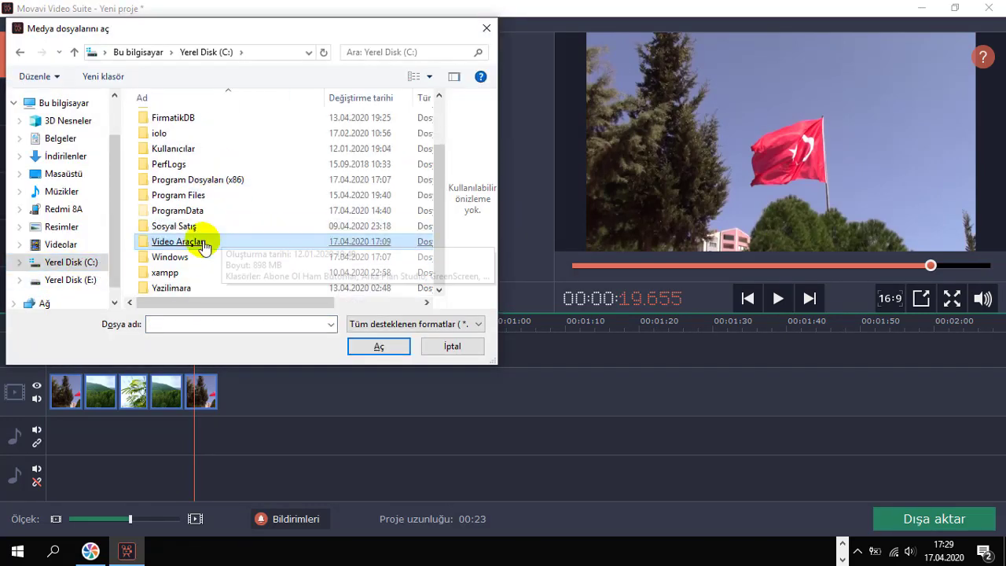
double_click(203, 244)
scroll(236, 226, "down", 2)
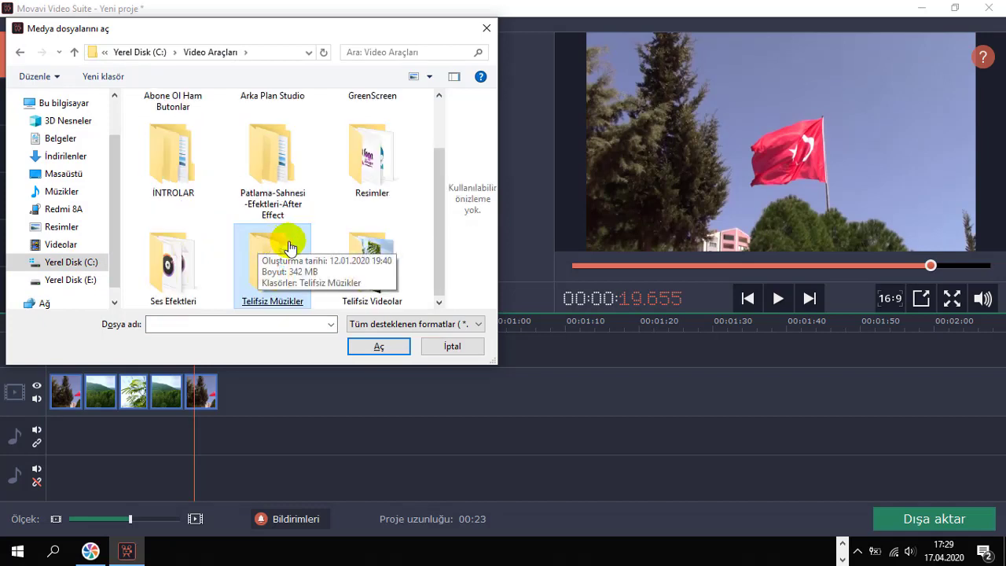
Import the Sahara_Rains music file from the Arabic folder inside Telifsiz Müzikler onto the timeline.
double_click(377, 297)
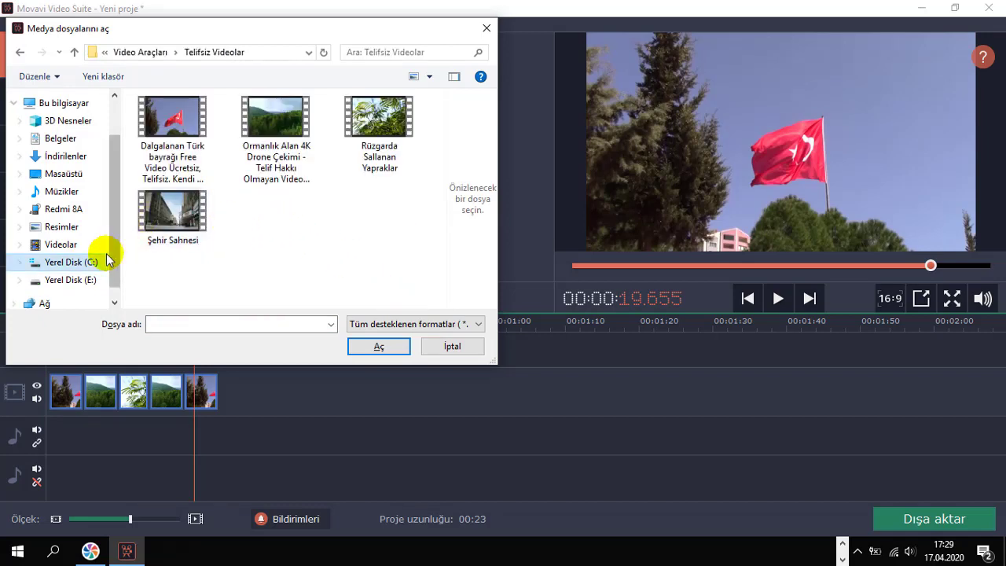
left_click(141, 52)
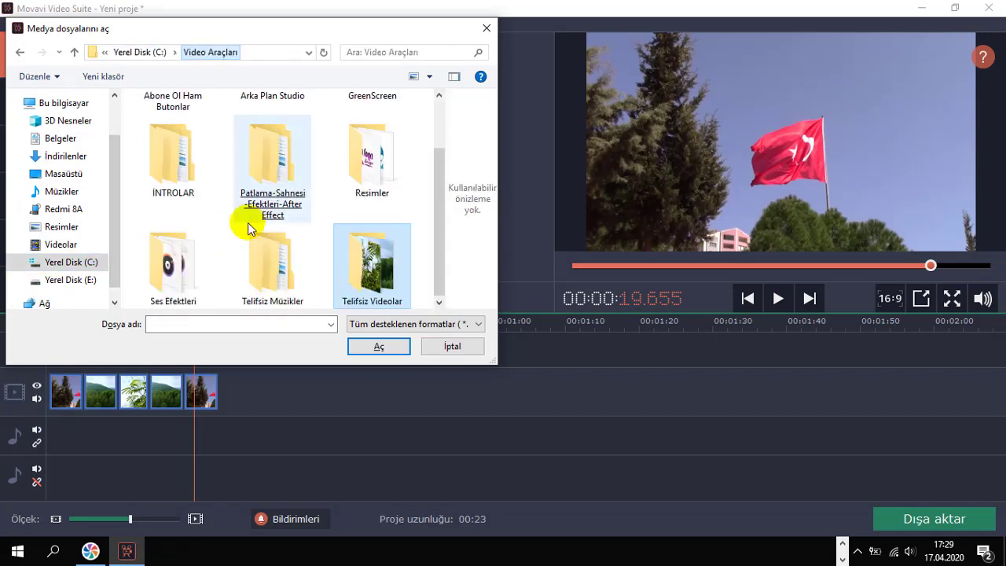
double_click(267, 263)
double_click(163, 118)
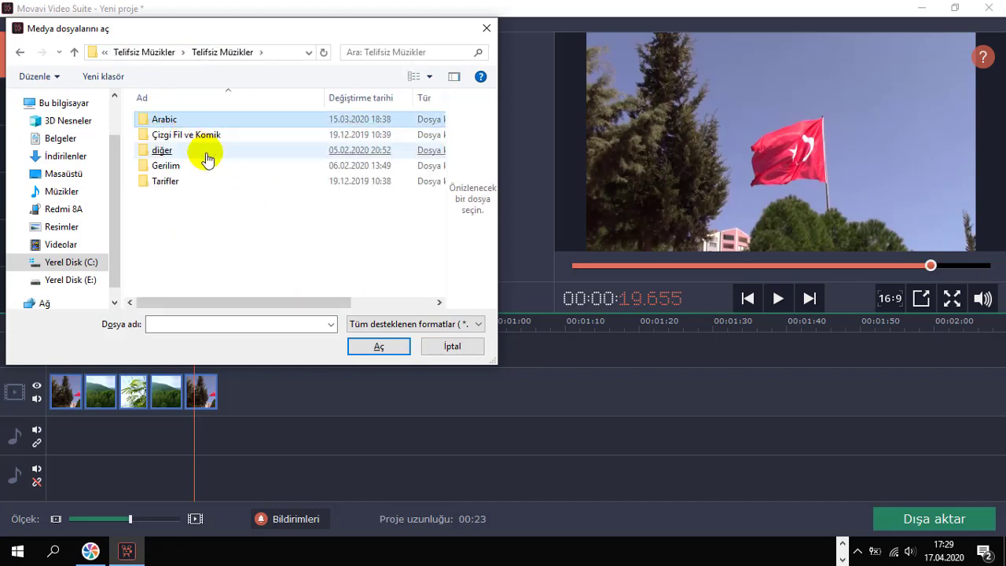
left_click(163, 165)
left_click(163, 119)
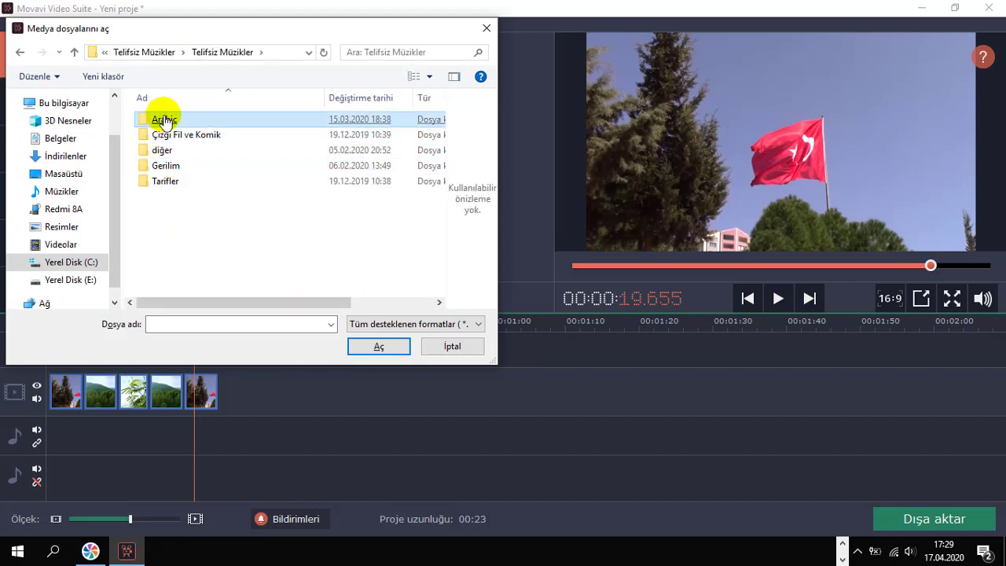
double_click(165, 120)
left_click(185, 136)
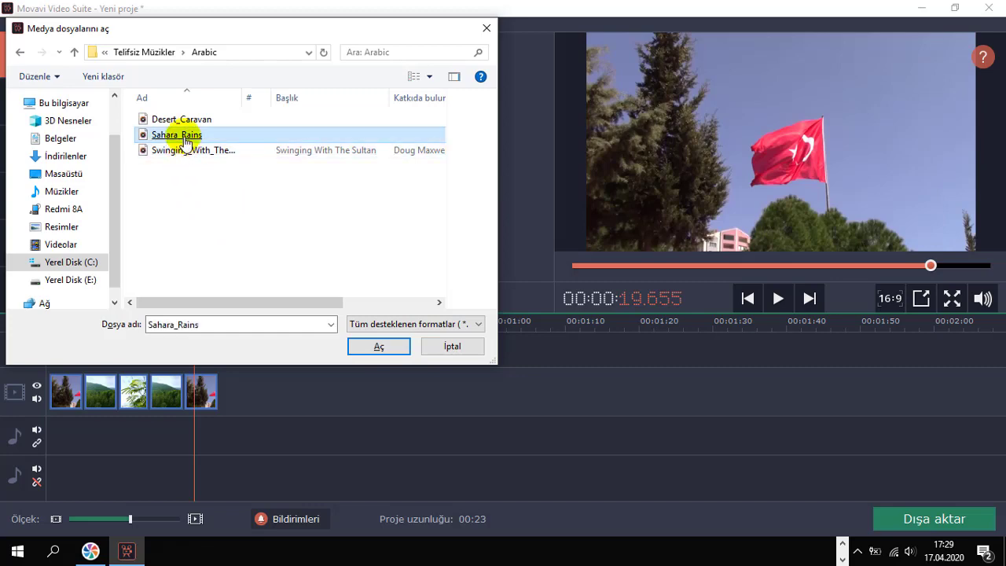
double_click(186, 138)
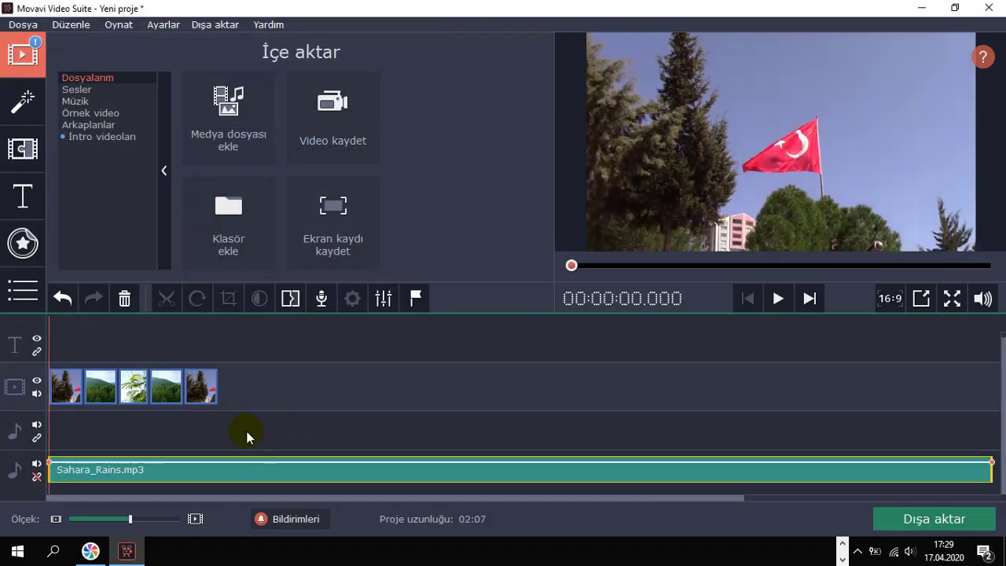
Split the Sahara_Rains audio at the end of the last video clip and delete the part beyond it.
left_click(220, 319)
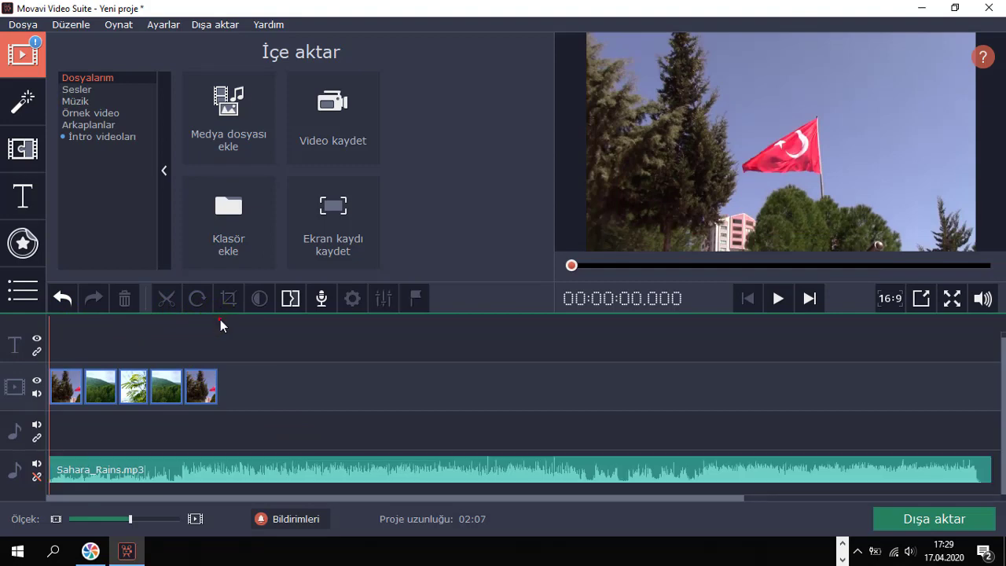
left_click(295, 466)
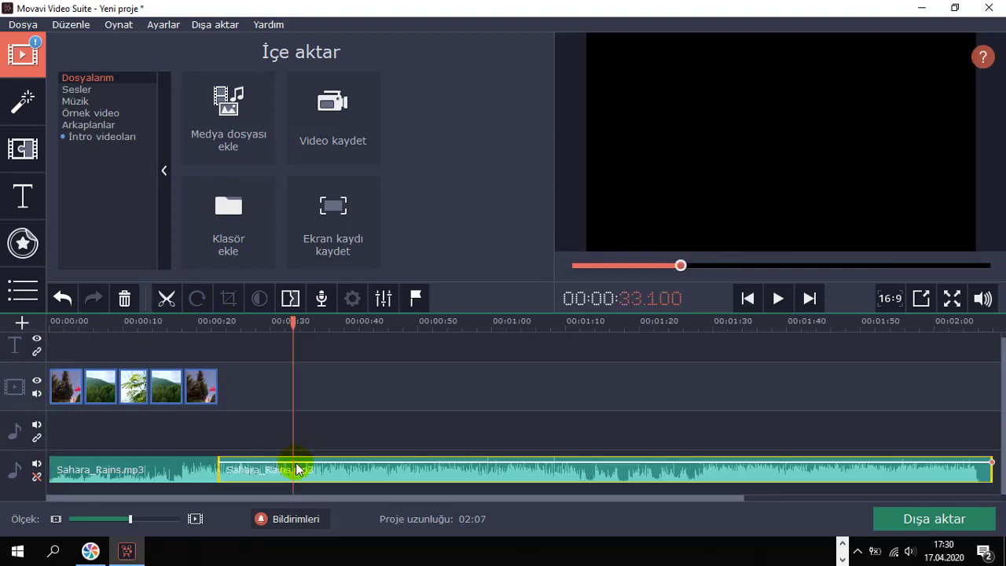
key("Delete")
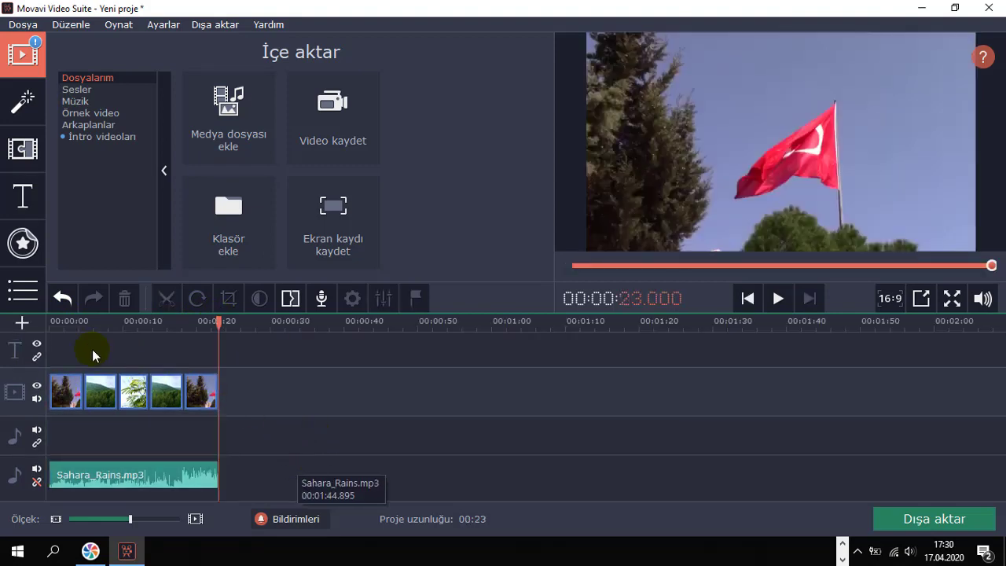
Add the Sanatsal transitions Ayır between the first flag and forest clips and Dağıt 2 between the forest and leaves clips.
left_click(17, 153)
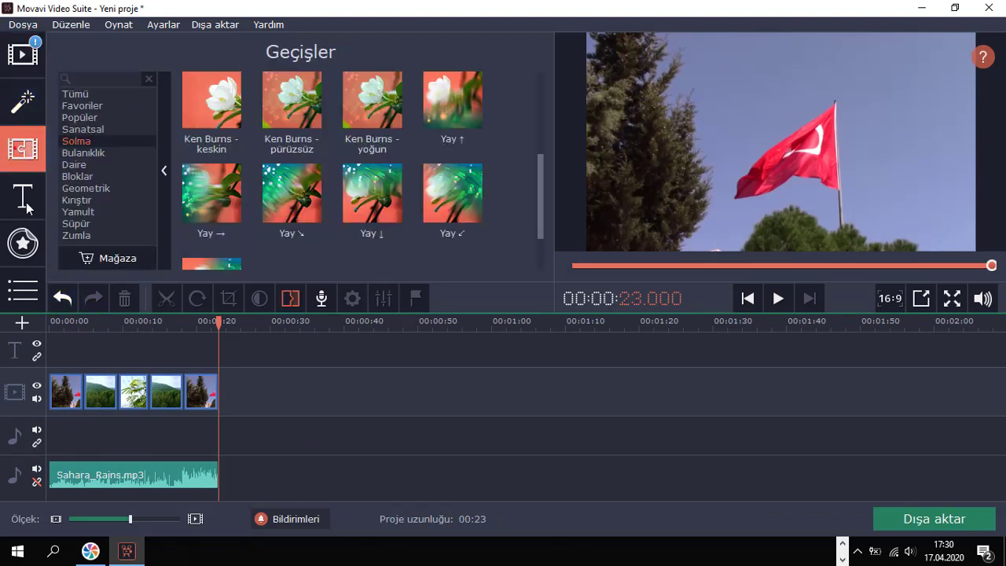
left_click(90, 129)
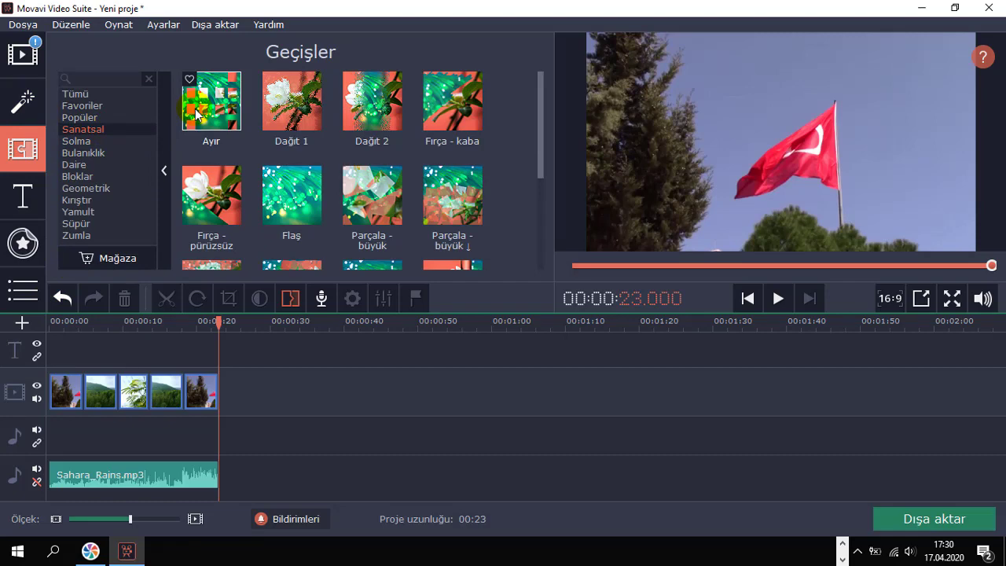
left_click_drag(196, 110, 83, 397)
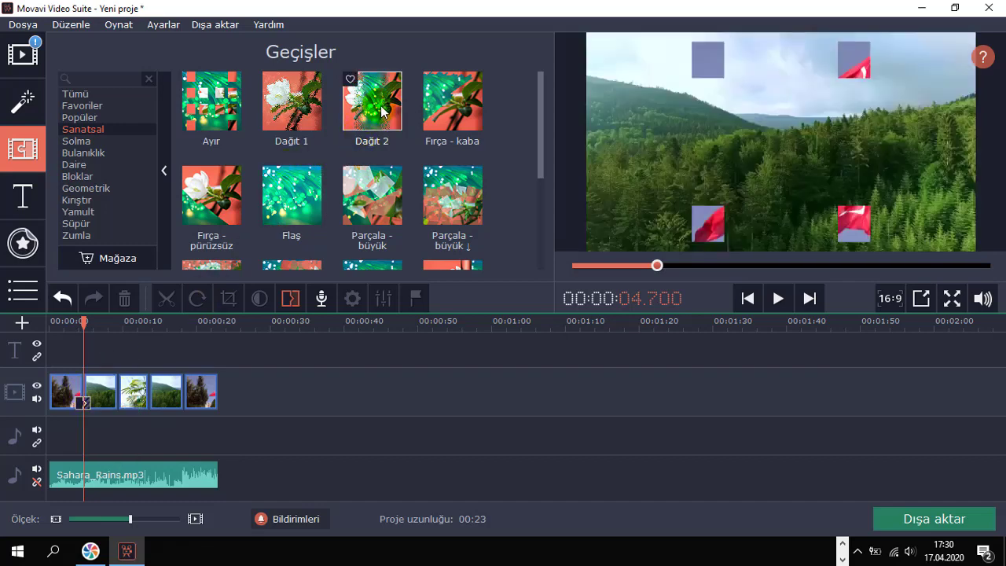
left_click_drag(383, 112, 143, 398)
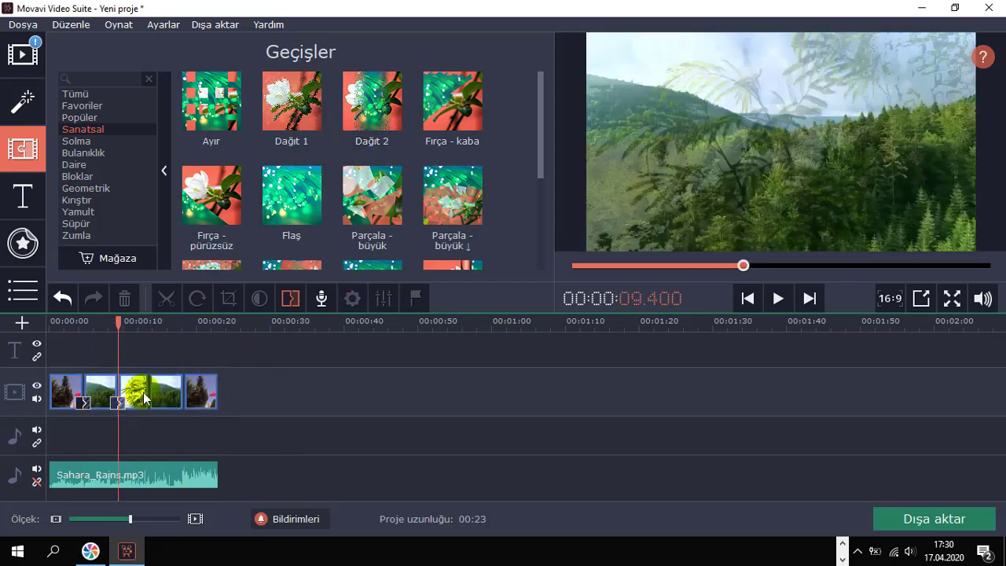
Add the Sar ↓ transition between the leaves and second forest clips and Sar ← between the second forest and last flag clips.
scroll(362, 203, "down", 1)
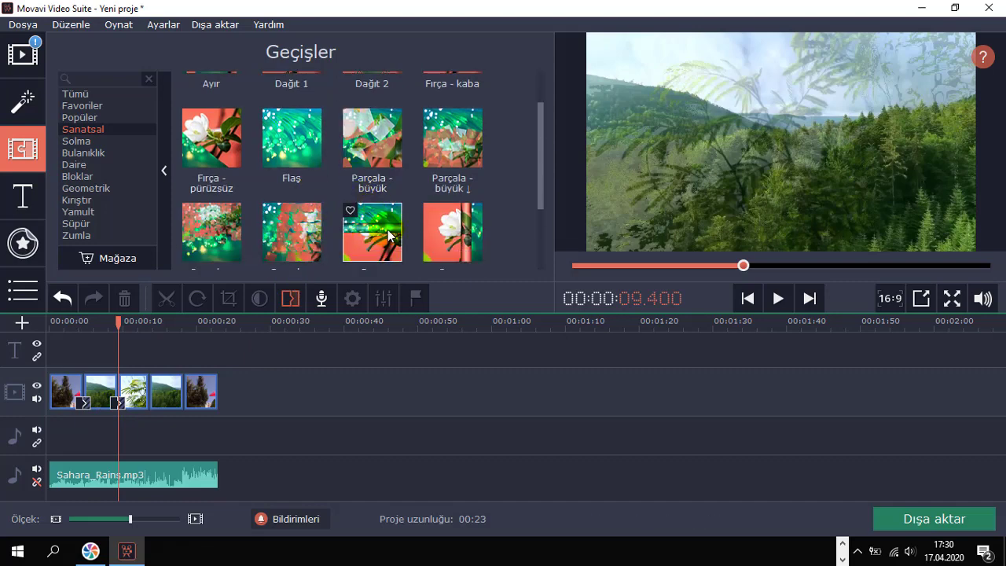
left_click_drag(391, 235, 152, 405)
scroll(418, 211, "down", 1)
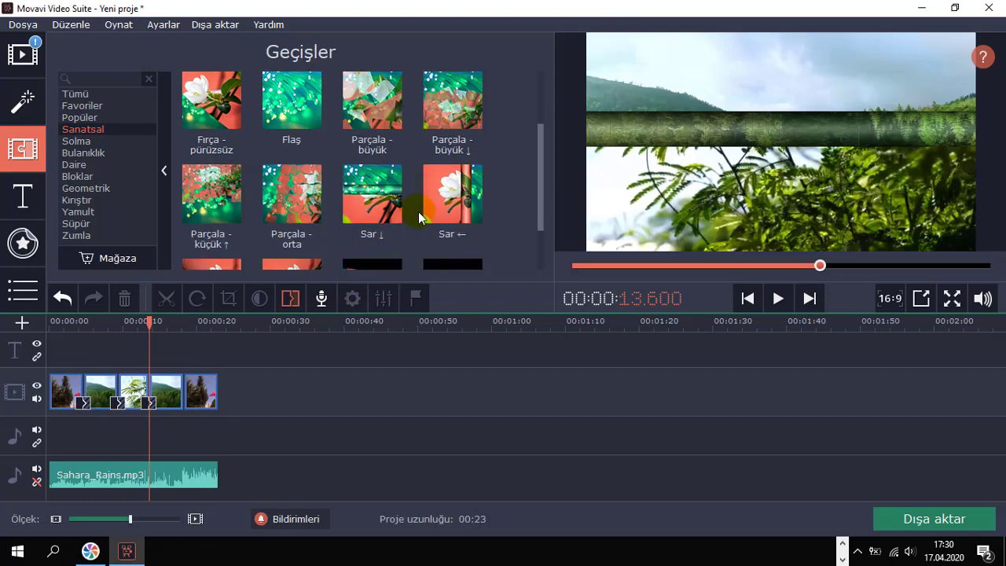
scroll(456, 180, "down", 1)
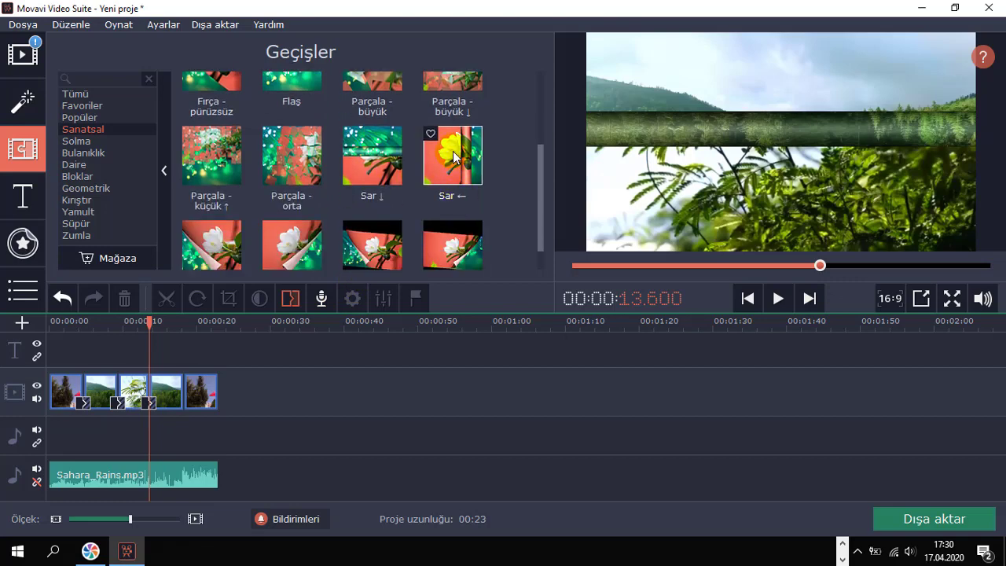
left_click_drag(454, 157, 181, 405)
left_click(105, 383)
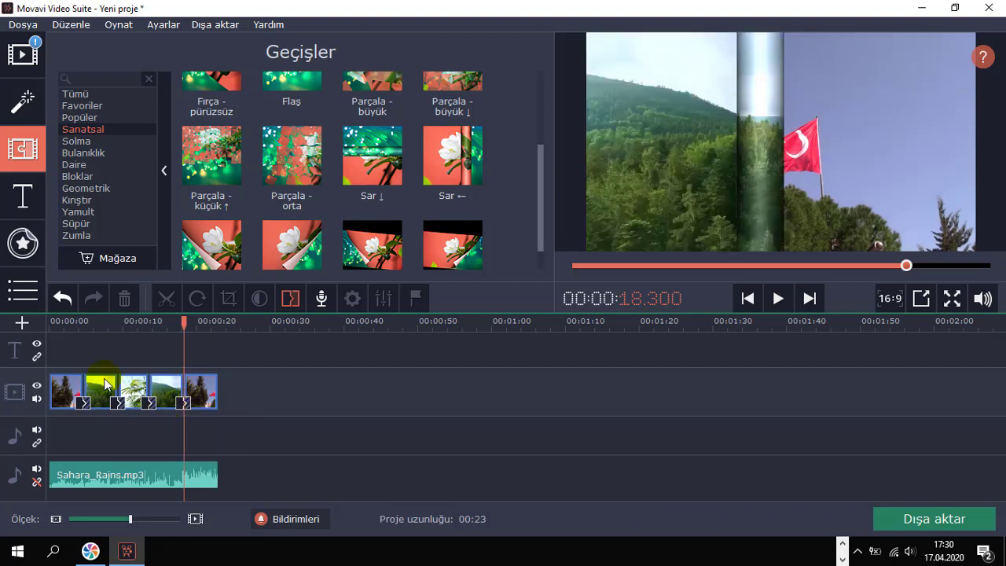
Play the timeline from about 1 second to review the transitions between all five clips.
left_click(57, 324)
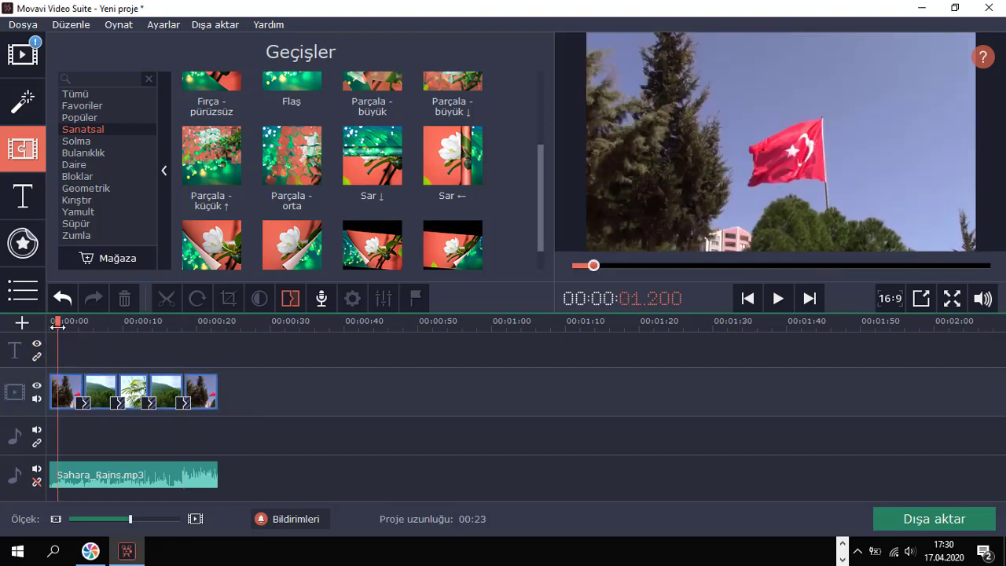
left_click(779, 299)
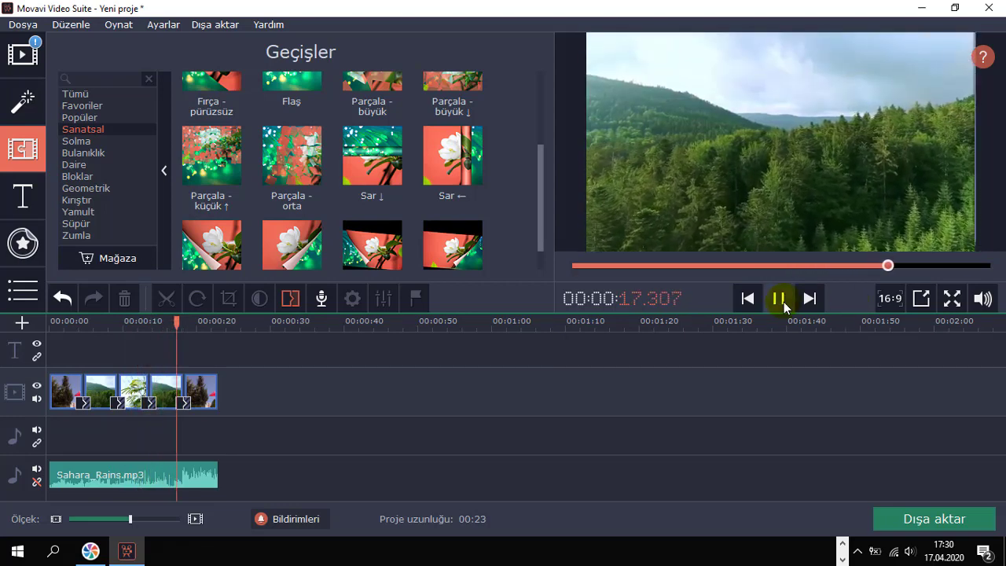
left_click(780, 298)
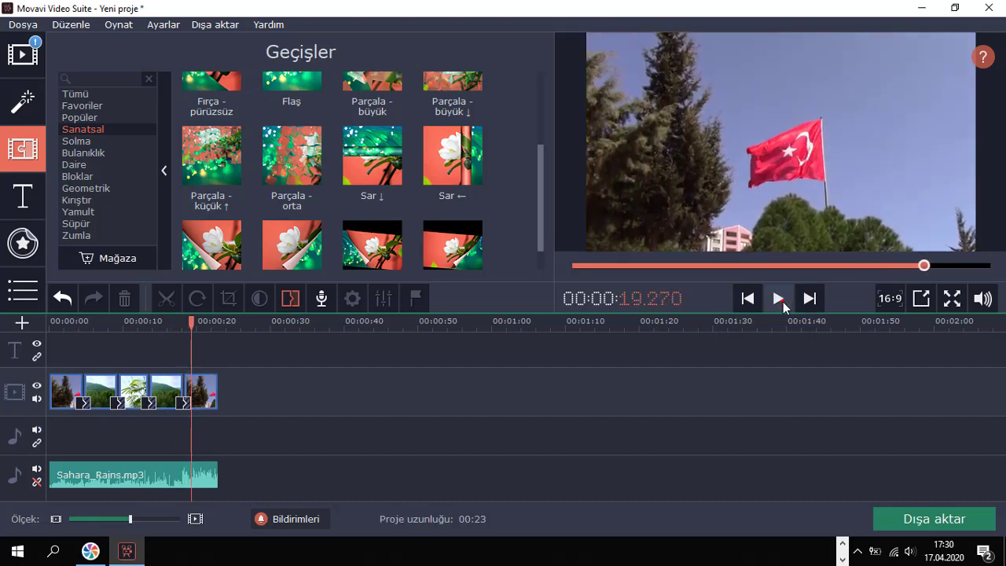
Remove the transition before the last flag clip and all remaining transitions from the timeline.
right_click(189, 413)
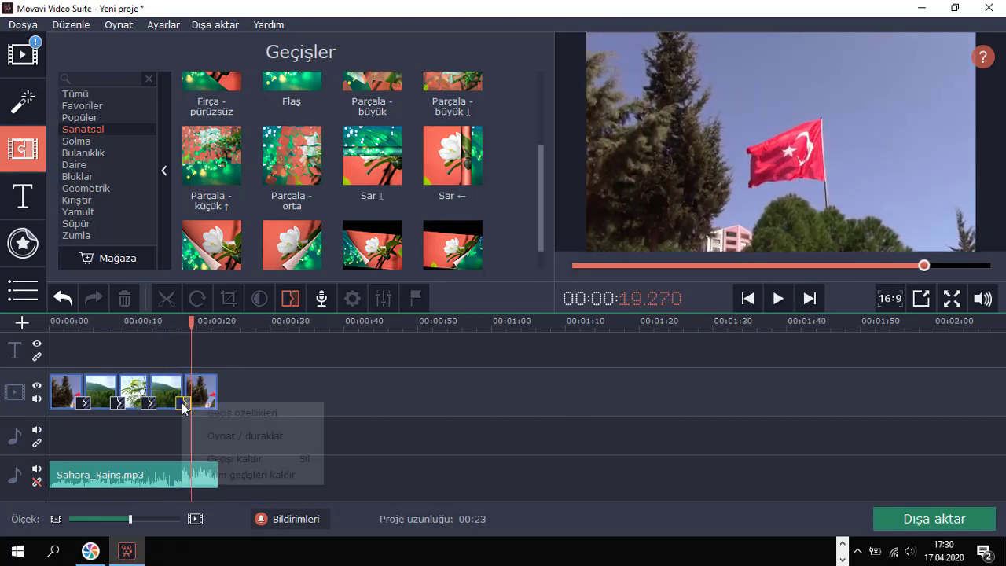
left_click(217, 455)
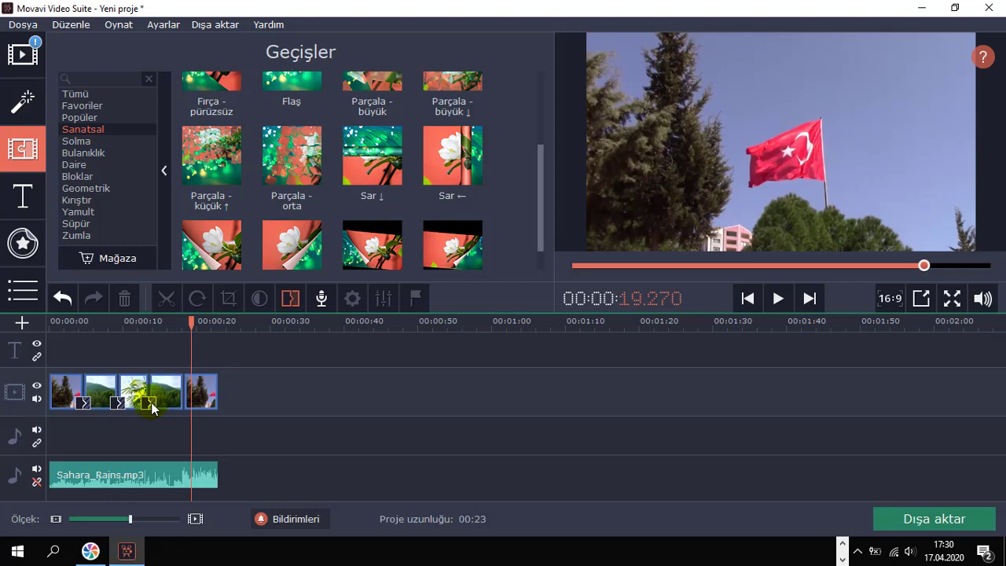
right_click(146, 404)
left_click(224, 474)
Add Geometrik transitions: İt → between the first flag and forest clips, and the one directly below it in the collection between the forest and leaves clips.
left_click(95, 153)
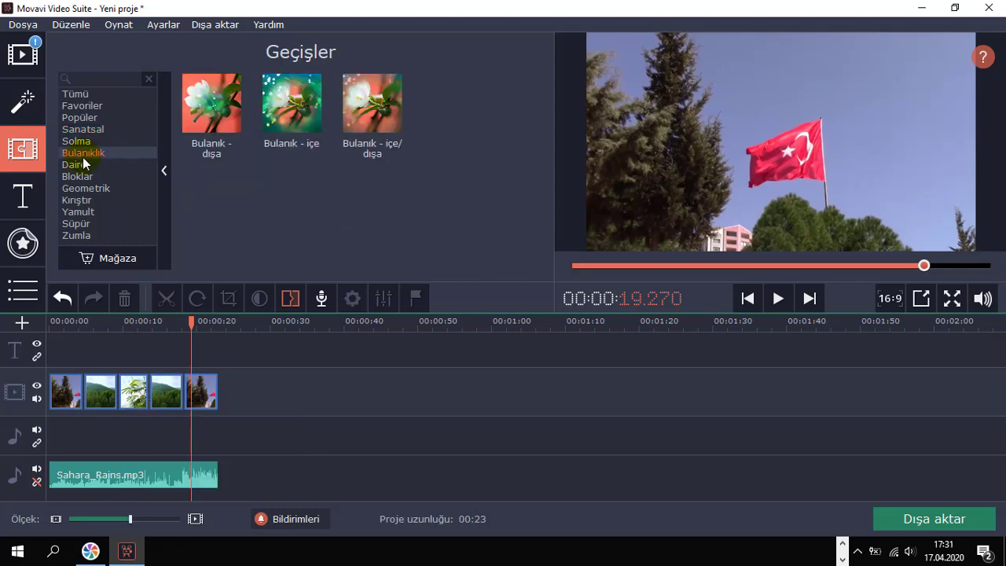
left_click(82, 164)
left_click(79, 177)
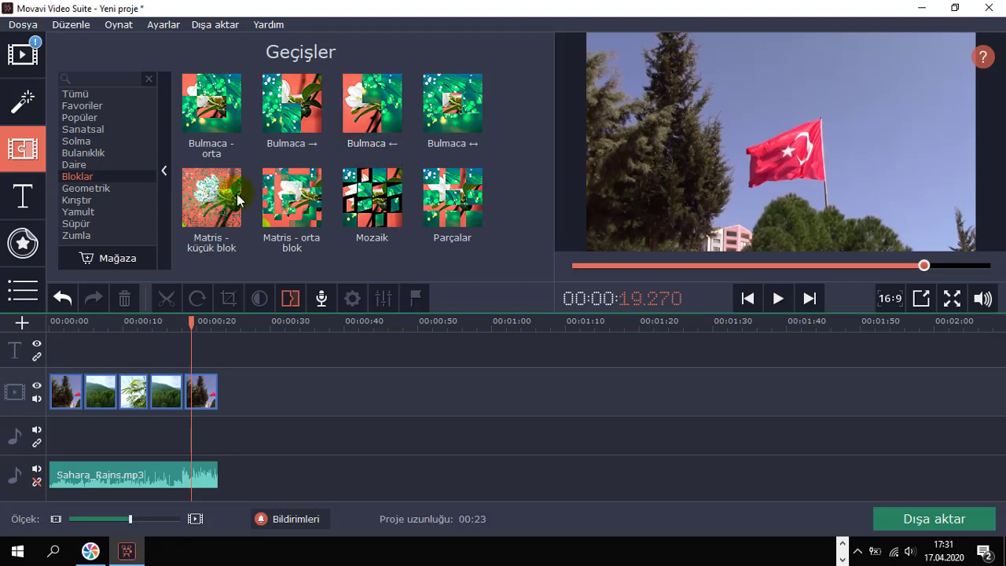
left_click(107, 190)
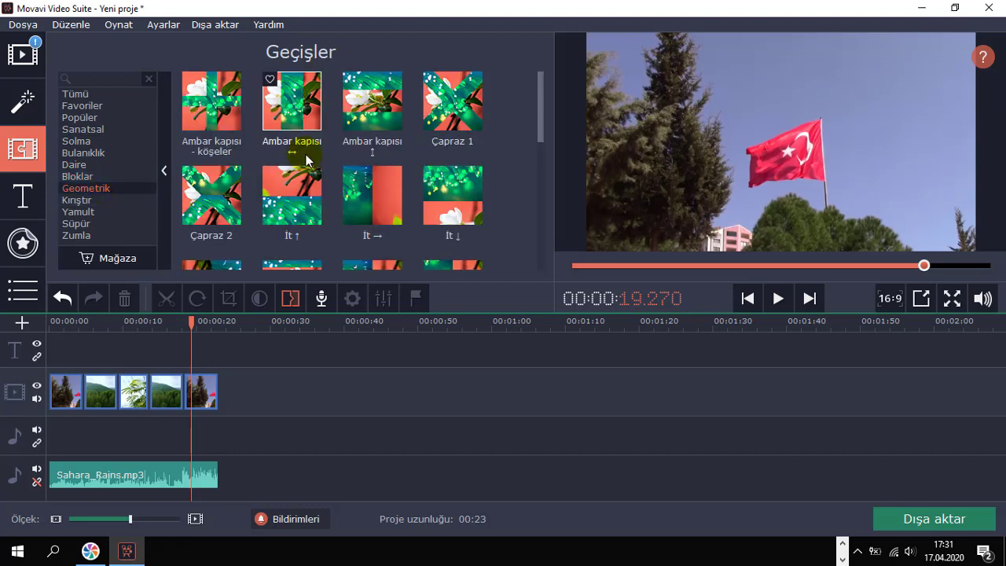
scroll(338, 183, "down", 1)
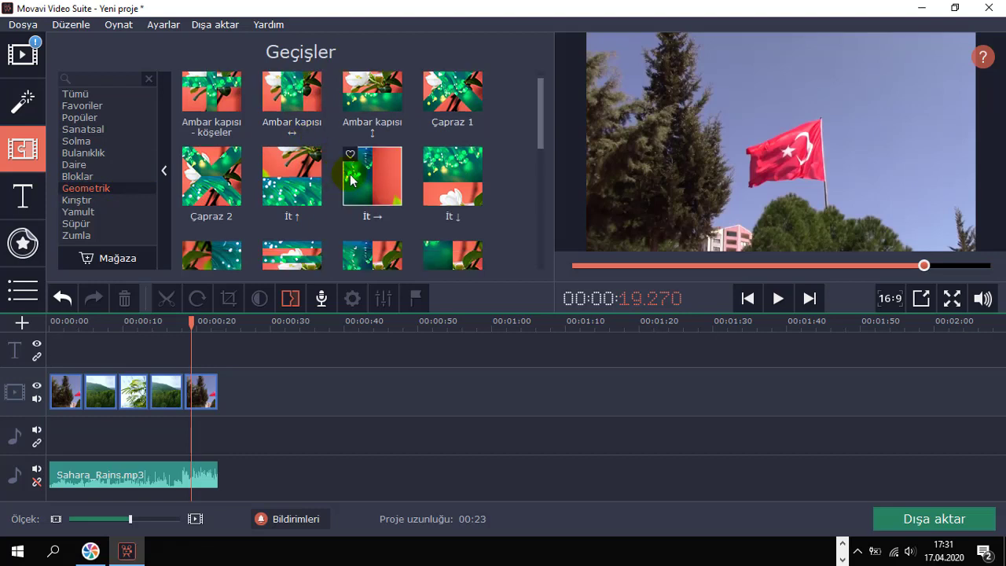
left_click_drag(351, 180, 81, 399)
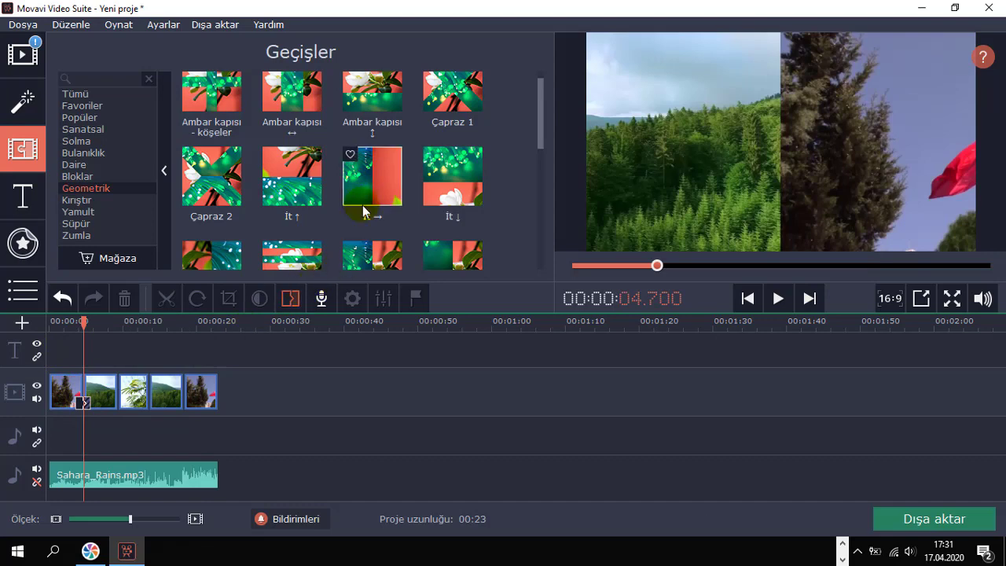
scroll(364, 211, "down", 2)
left_click_drag(374, 243, 118, 407)
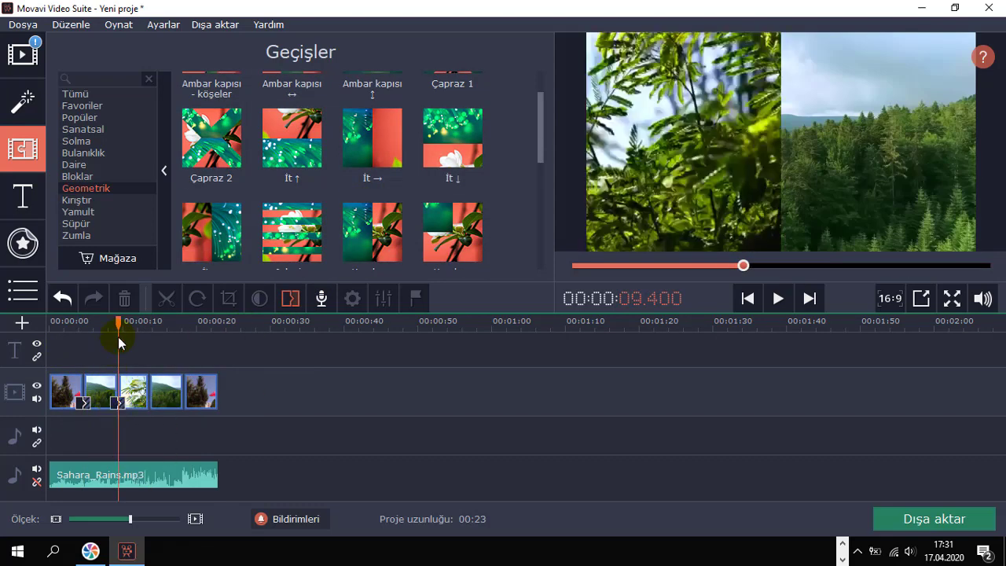
Add the Yamult transition Bük ↙ between the leaves and second forest clips and Zumla's Dönüş - içe before the last flag clip.
left_click(85, 199)
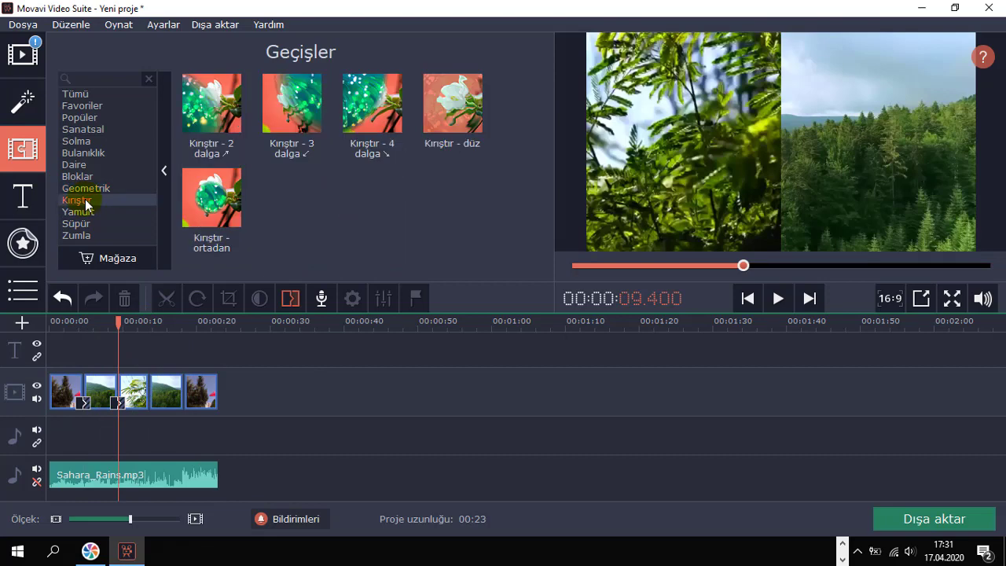
left_click(91, 211)
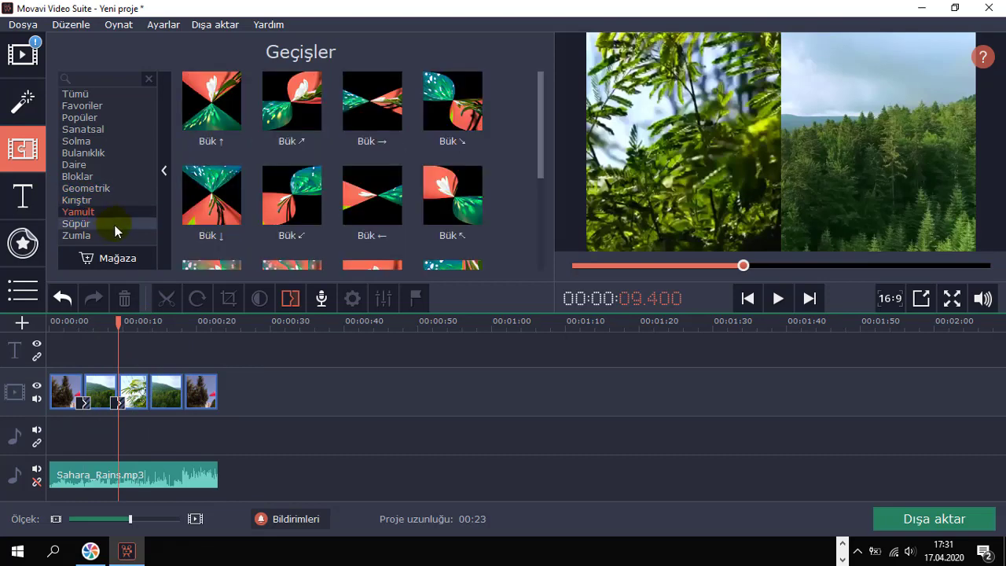
left_click_drag(288, 189, 152, 400)
left_click(76, 235)
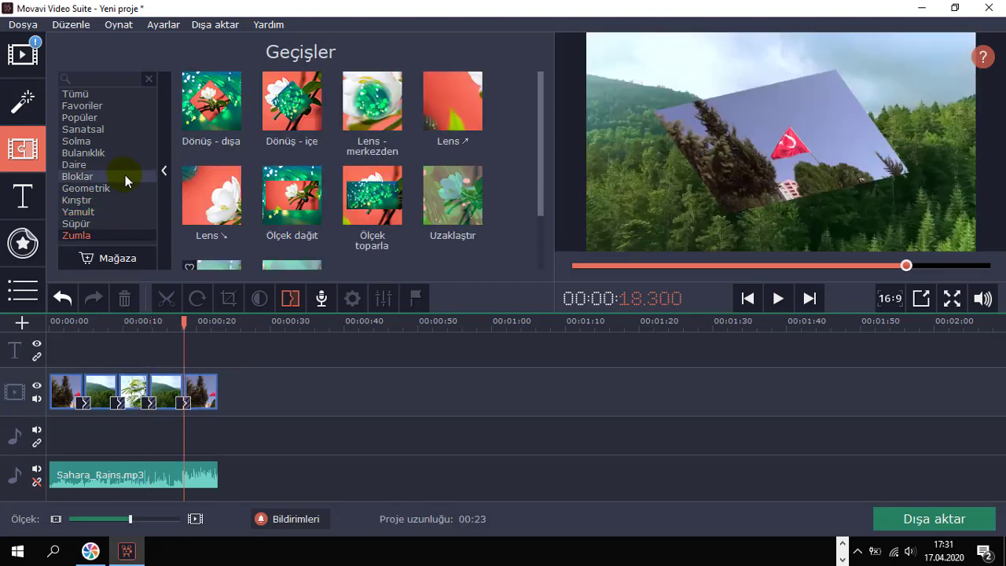
Play the timeline from near the start to review the new transitions, and replay the one between the first two clips.
left_click(61, 324)
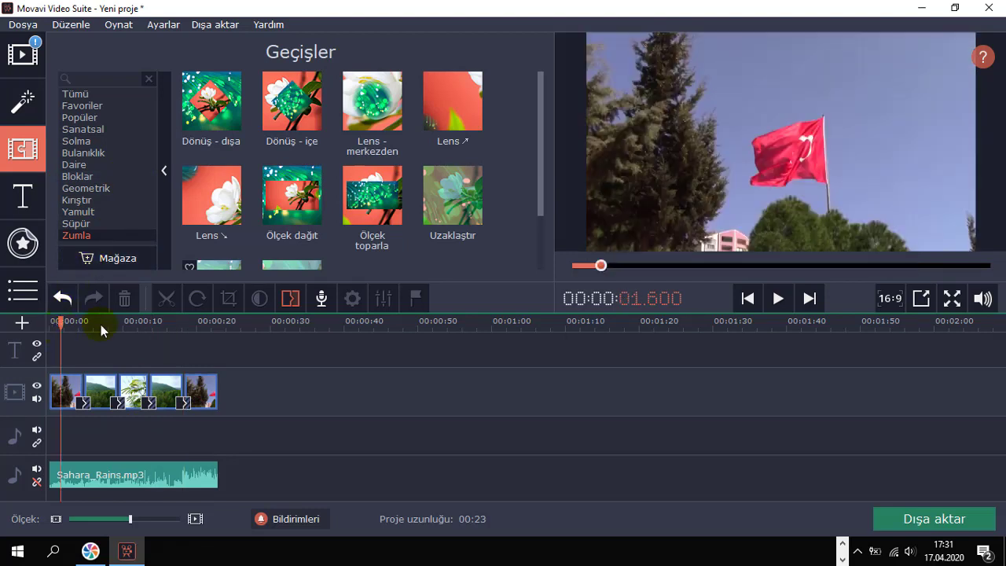
left_click(779, 298)
left_click(780, 299)
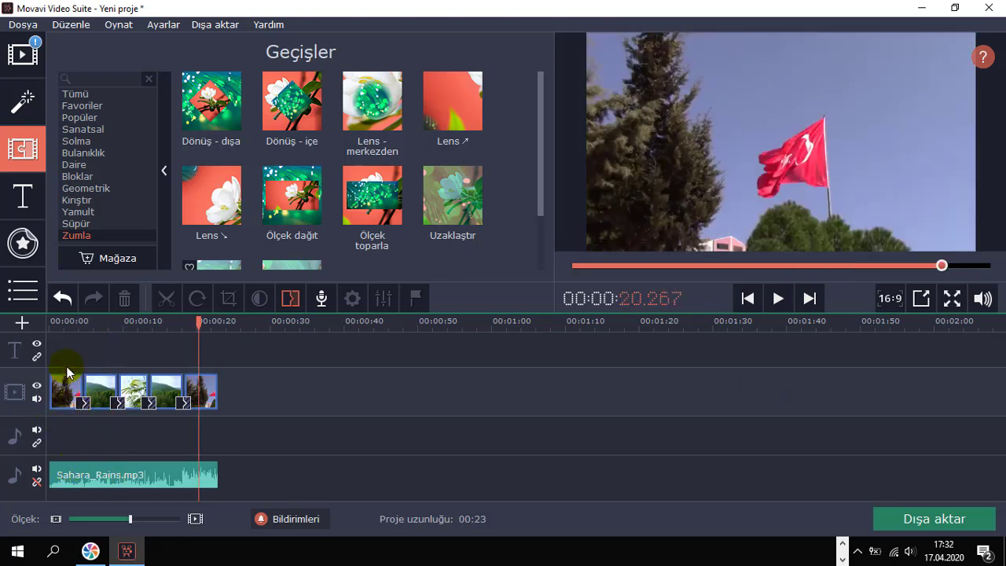
left_click(72, 325)
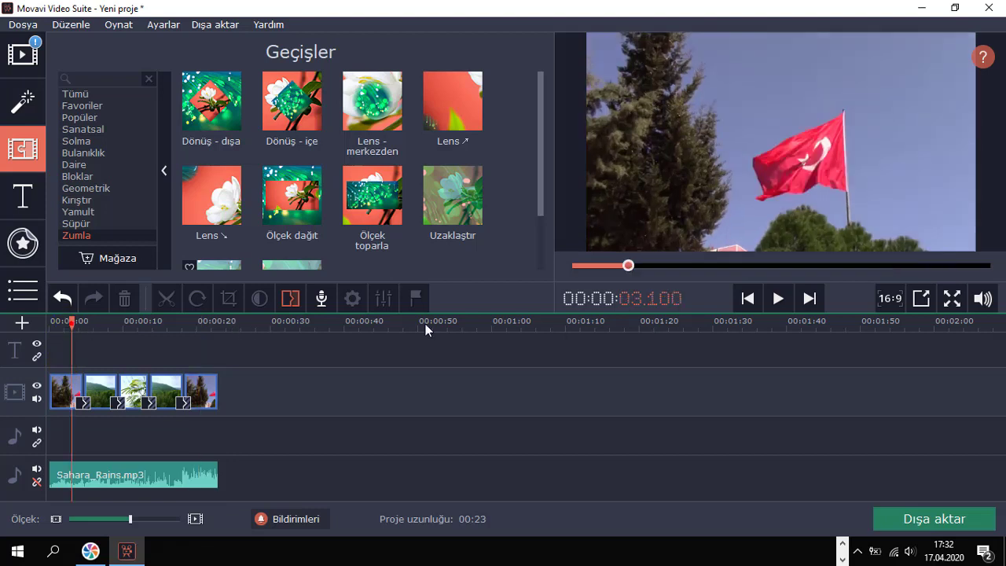
left_click(778, 298)
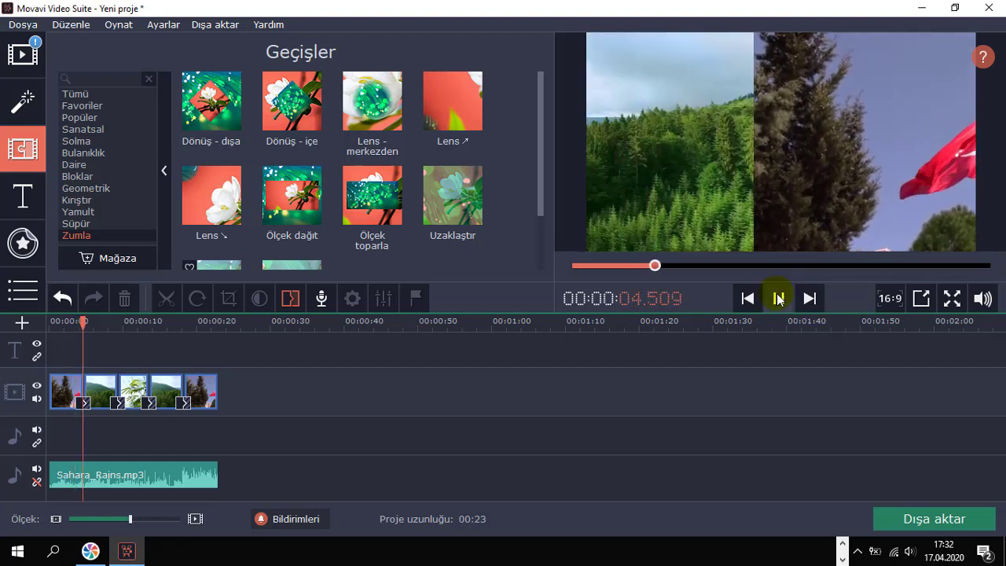
left_click(778, 298)
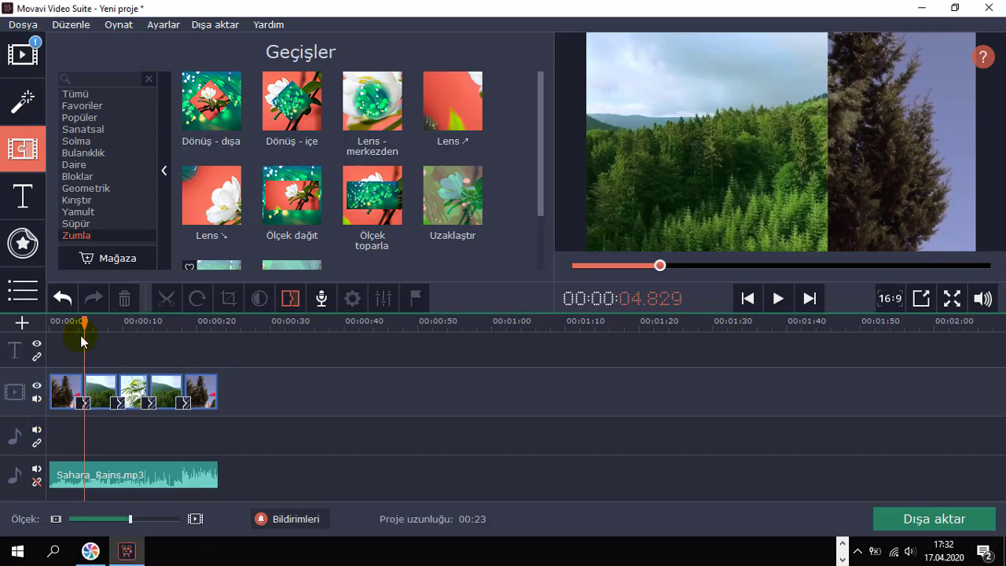
Set the duration of the İt → transition between the first flag and forest clips to 00.110 seconds.
left_click_drag(81, 325, 55, 326)
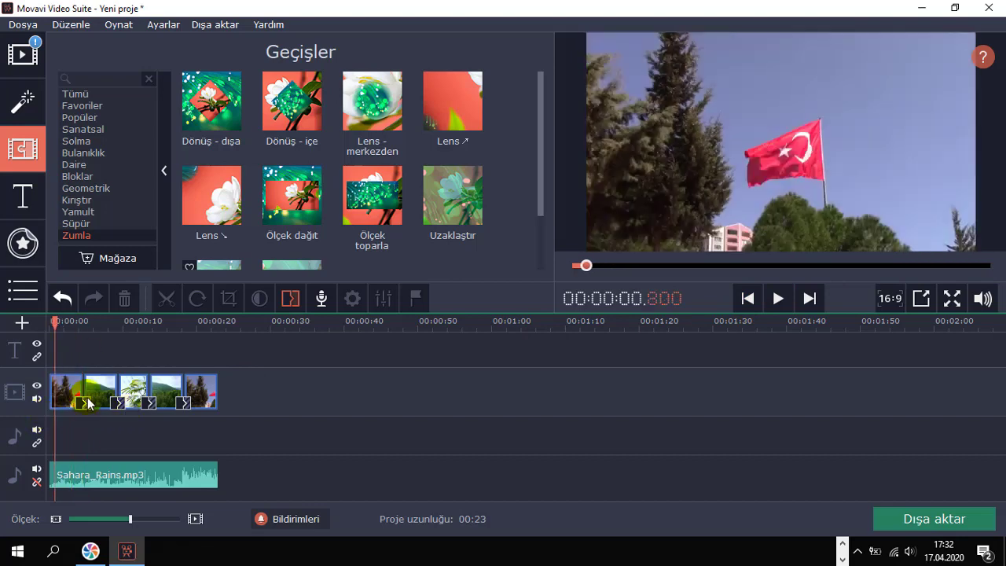
right_click(88, 404)
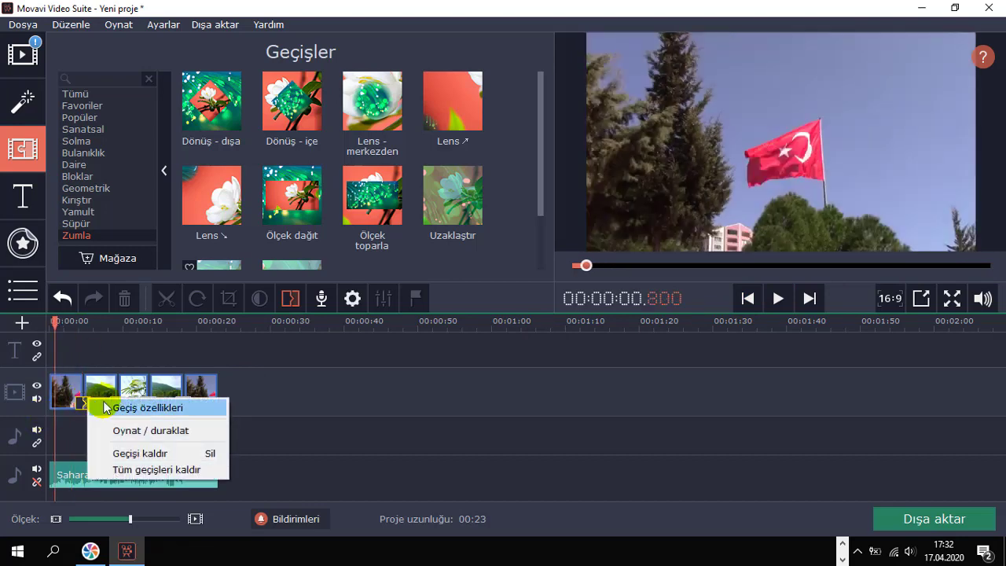
left_click(129, 407)
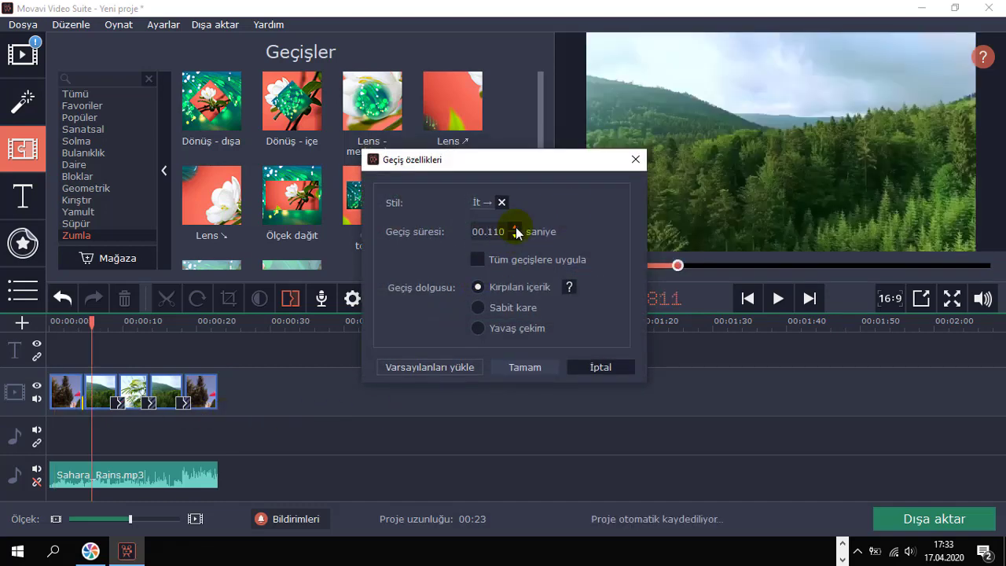
left_click(531, 367)
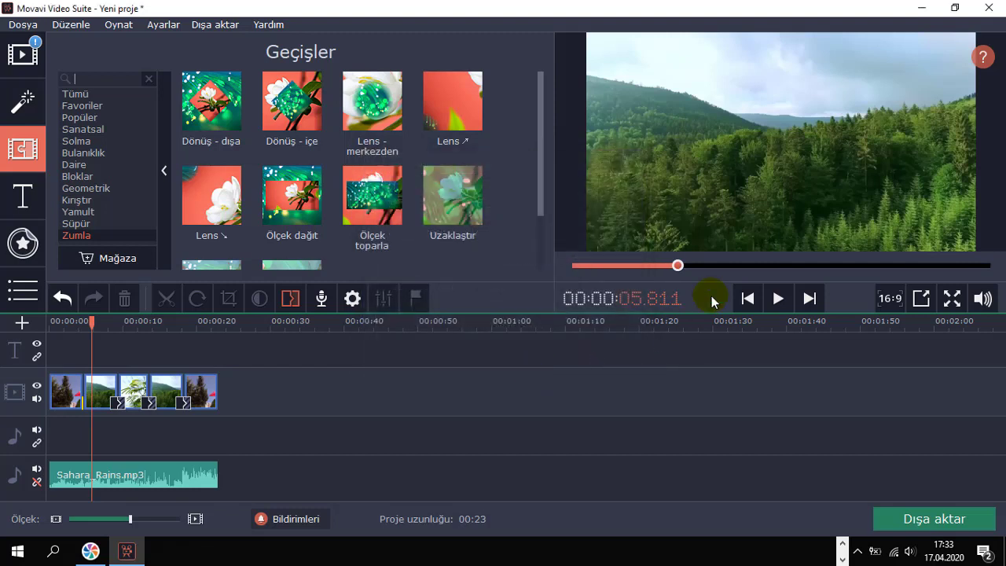
Play the timeline from about 2.4 seconds to check the shortened transition into the first forest clip.
left_click(68, 322)
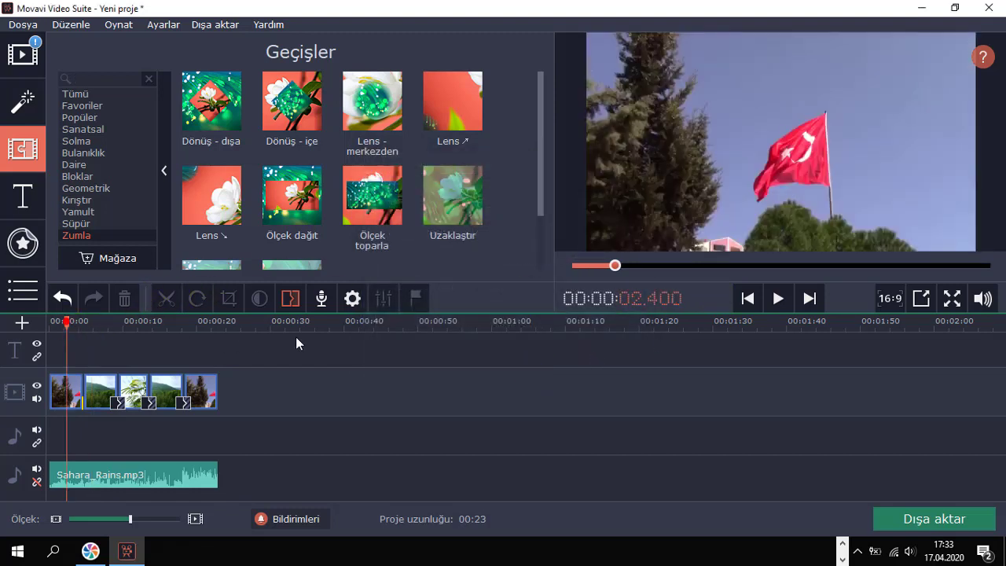
left_click(778, 297)
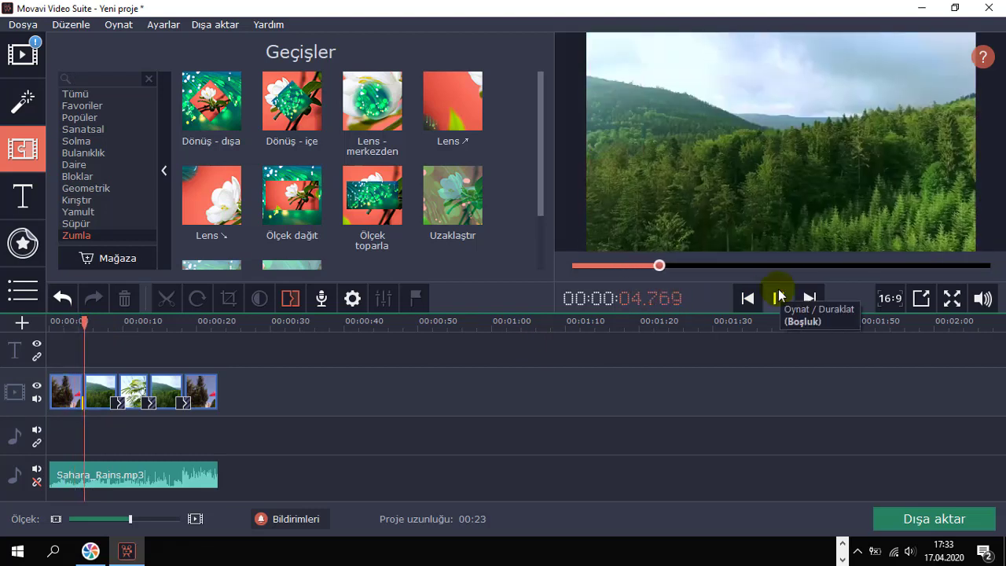
left_click(778, 297)
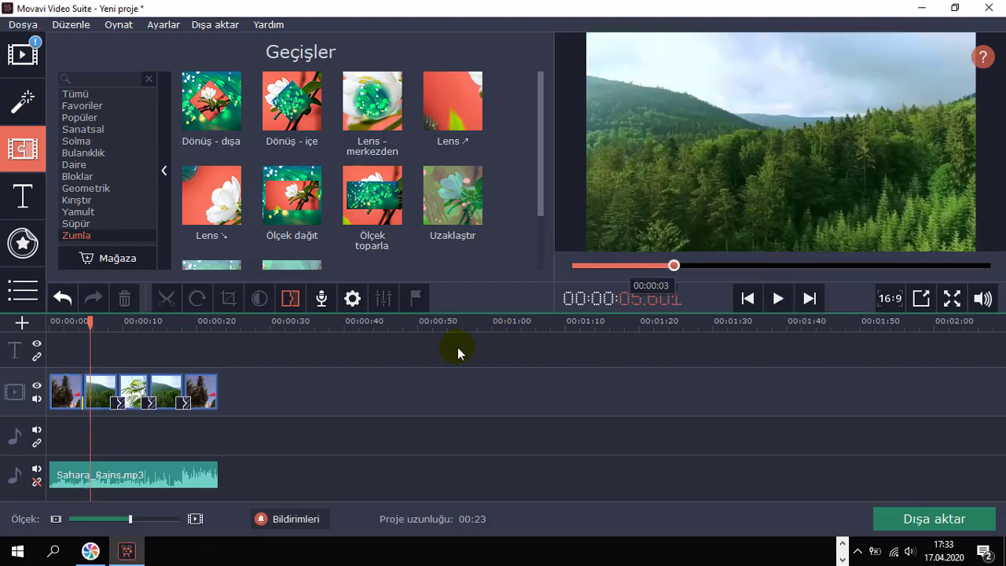
Delete the Sahara_Rains.mp3 music from the audio track.
left_click(146, 476)
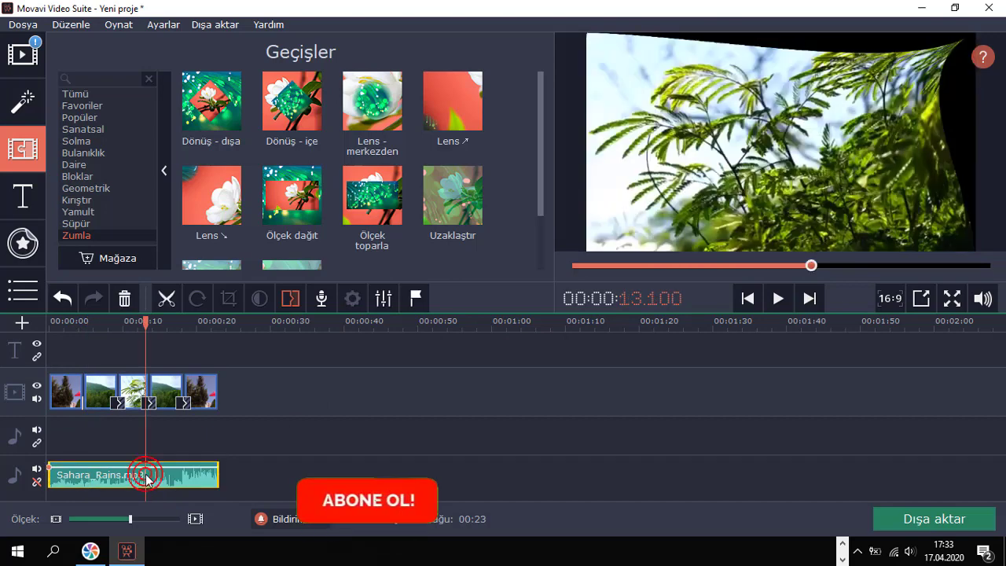
key("Delete")
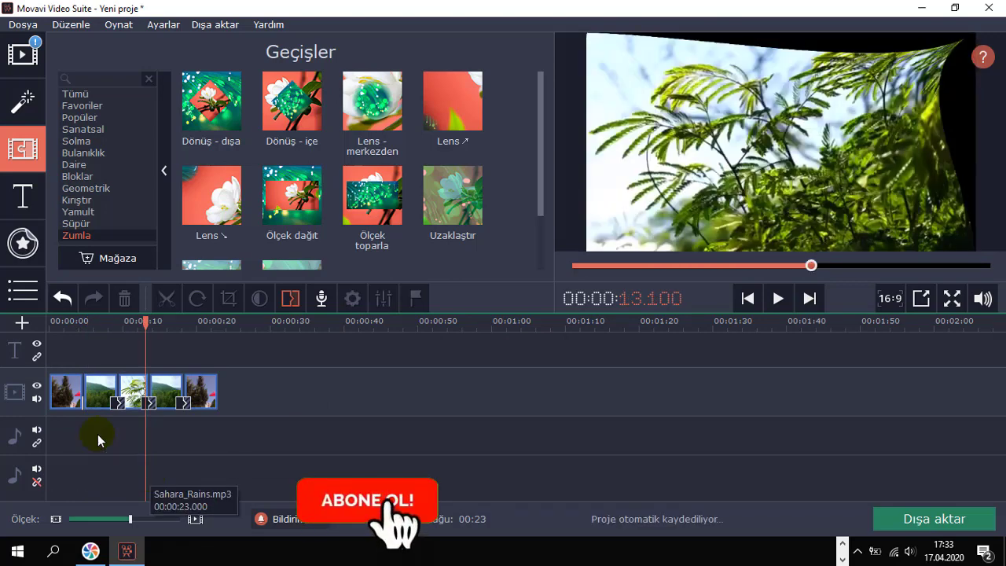
Start adding a media file and browse to the Ses Efektleri folder inside Video Araçları on drive C.
left_click(16, 59)
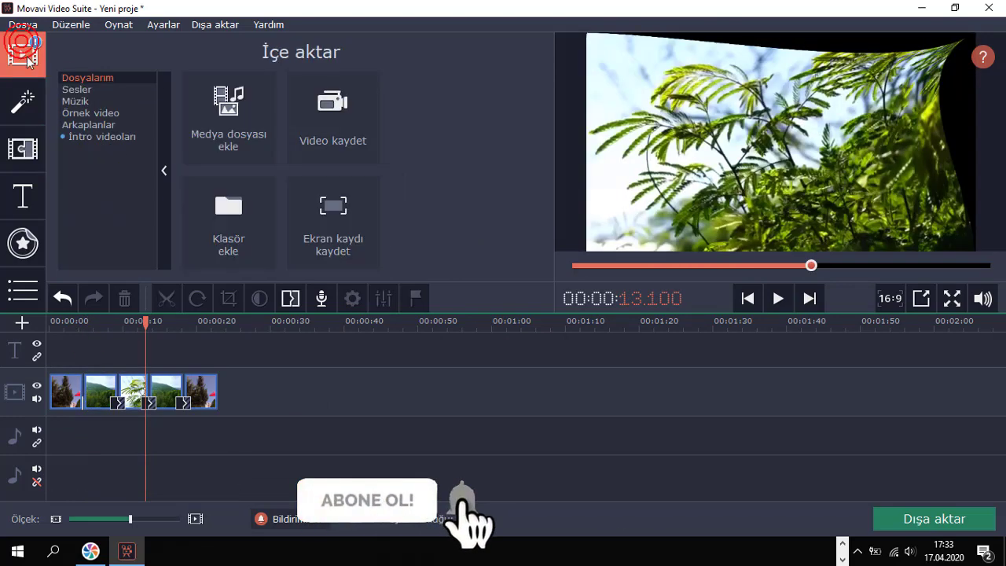
left_click(249, 140)
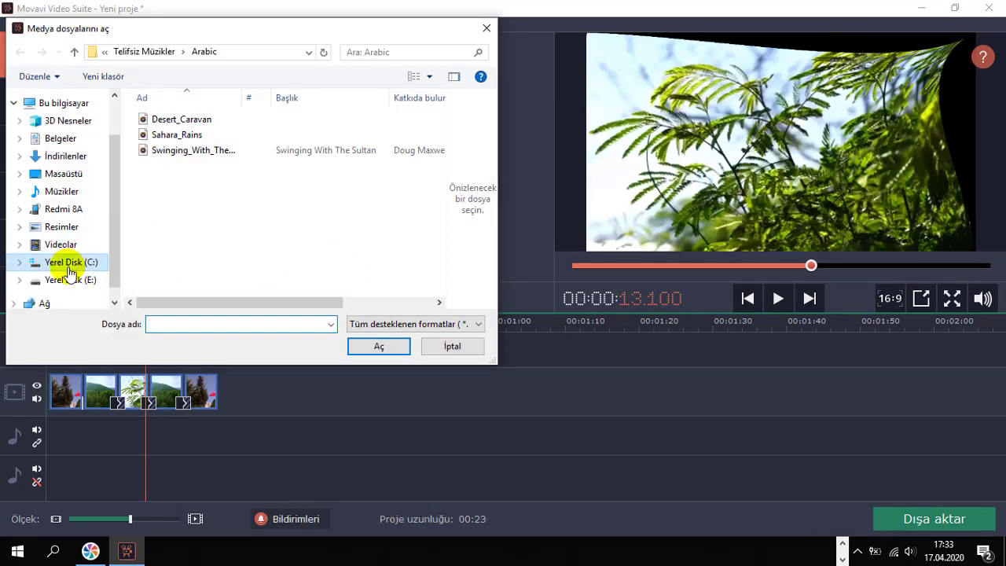
left_click(72, 267)
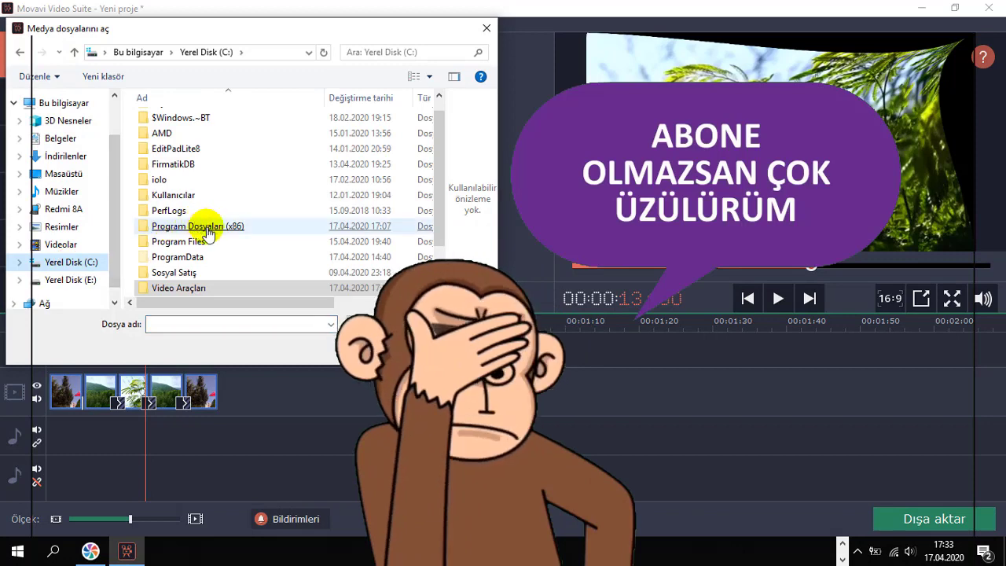
left_click(169, 288)
double_click(169, 288)
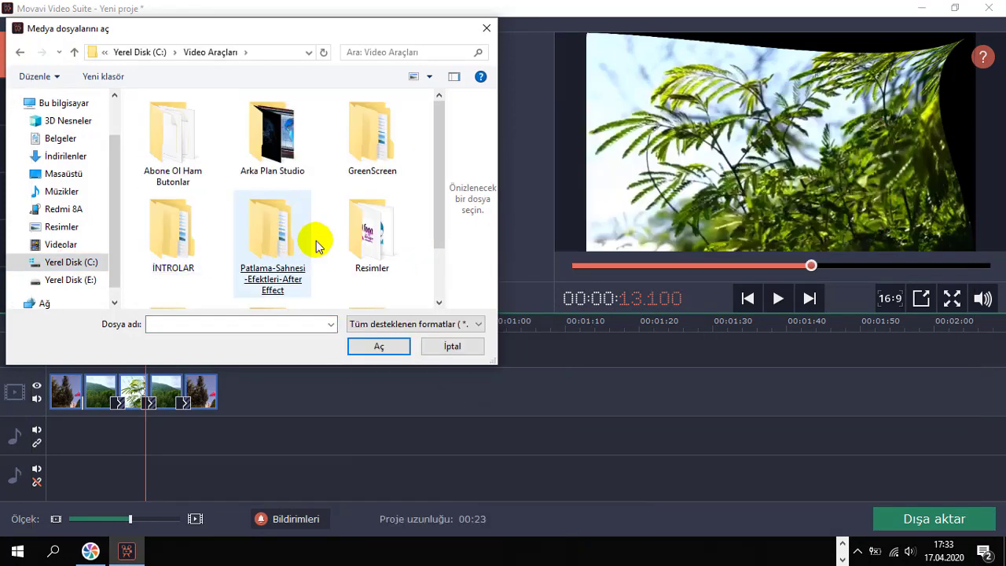
left_click(358, 216)
scroll(348, 236, "down", 1)
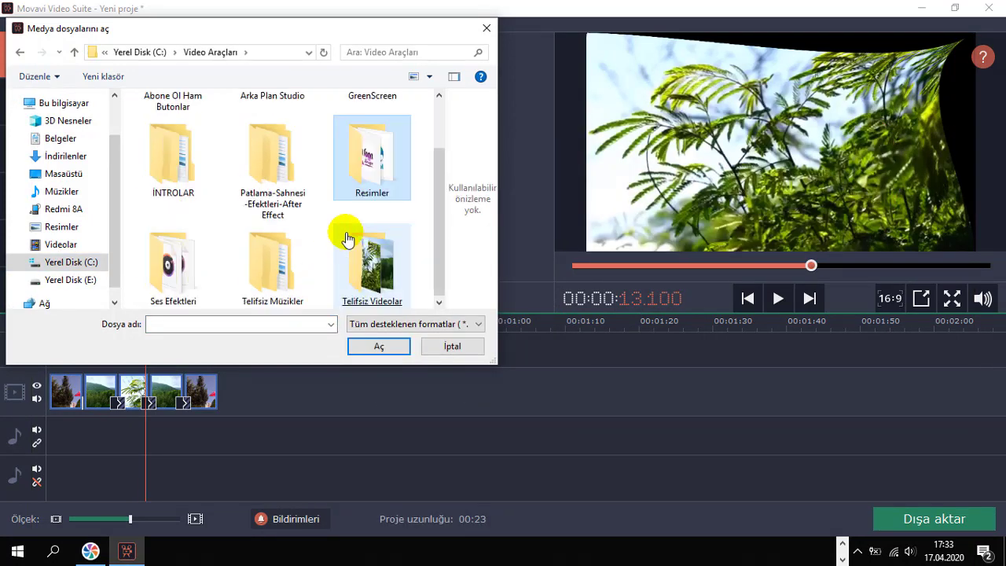
double_click(168, 293)
Import the Geçiş 2 sound effect from the Ses Efektleri folder and play the timeline's start to hear it.
left_click(157, 272)
left_click(171, 155)
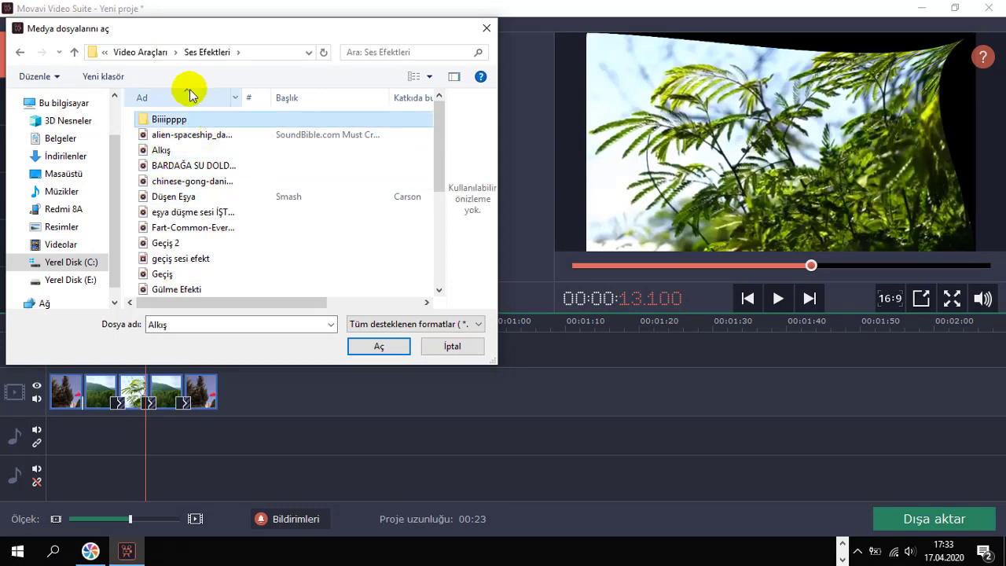
scroll(173, 204, "down", 1)
left_click(161, 227)
left_click(222, 241)
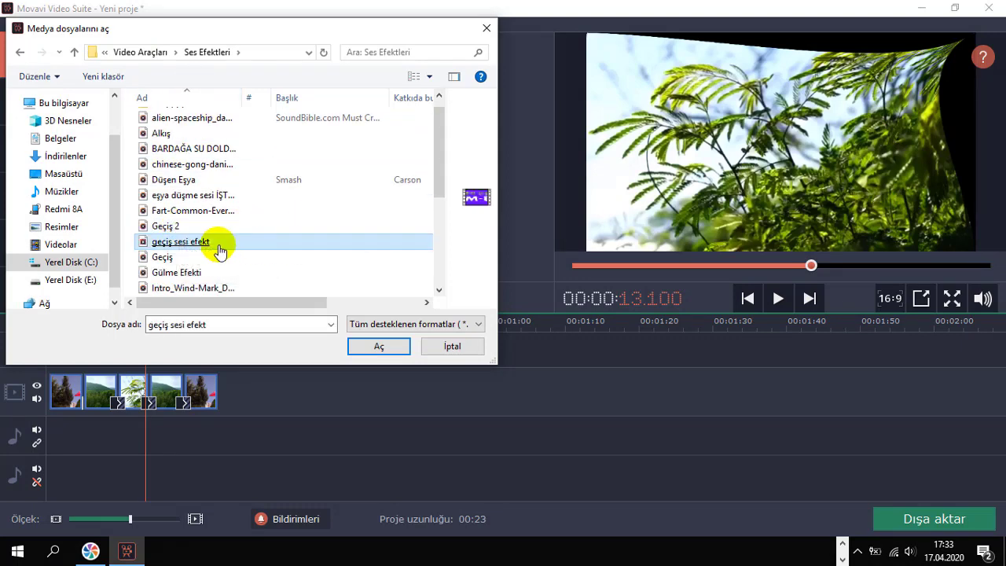
left_click(167, 226)
double_click(167, 226)
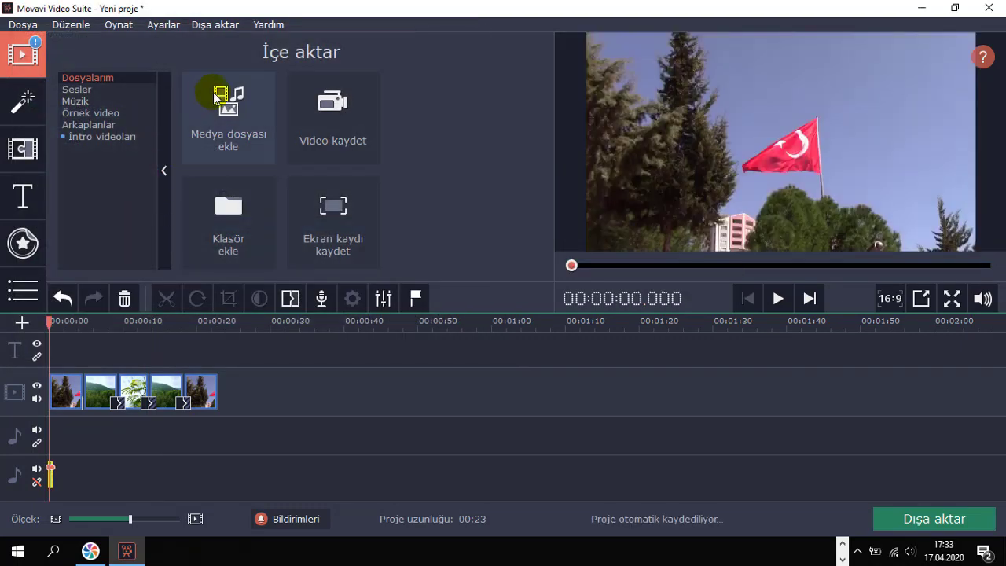
left_click(778, 298)
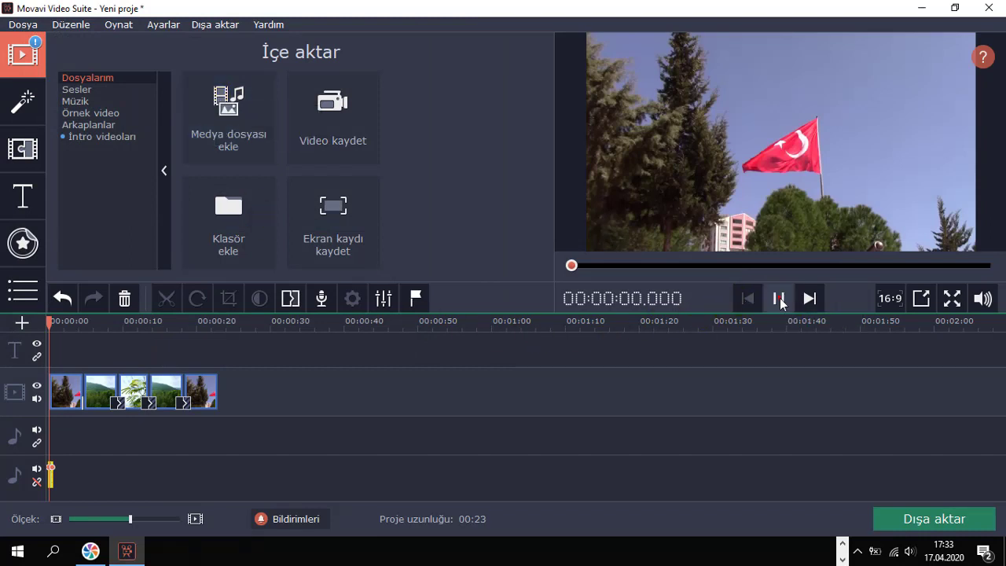
left_click(779, 299)
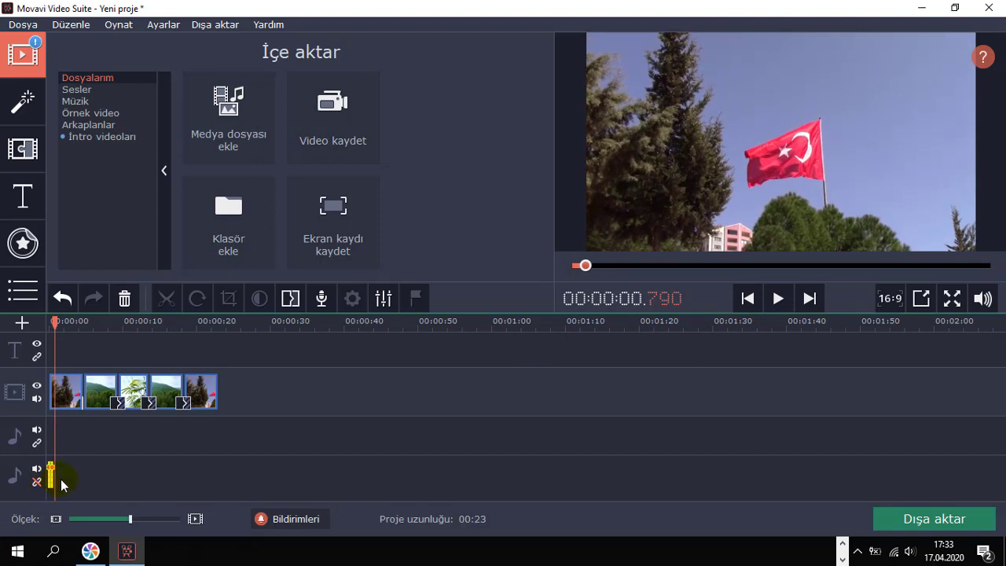
Move Geçiş 2.wav to the linked audio track under the first transition, starting at about 4.595 seconds.
left_click_drag(130, 519, 169, 523)
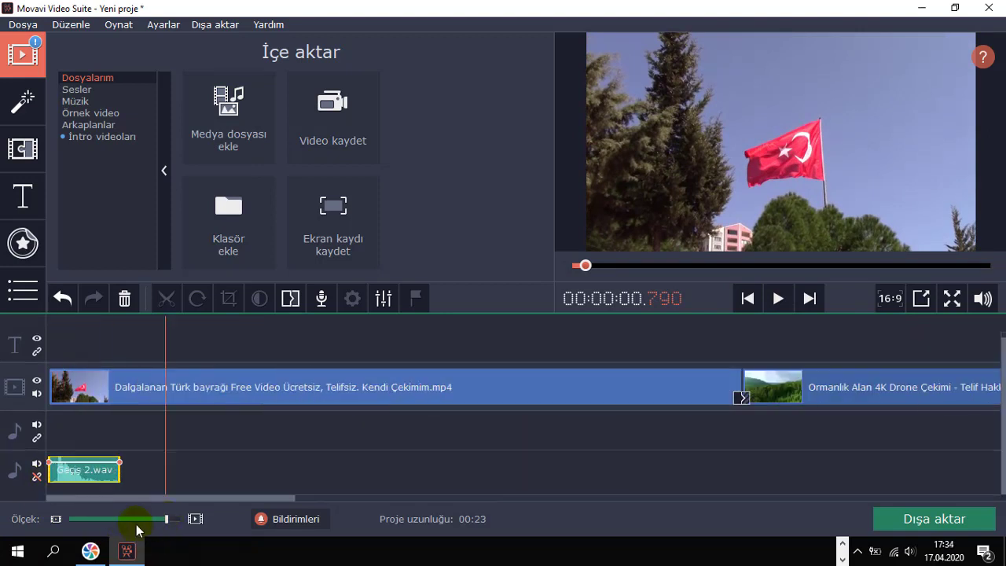
left_click_drag(75, 480, 756, 441)
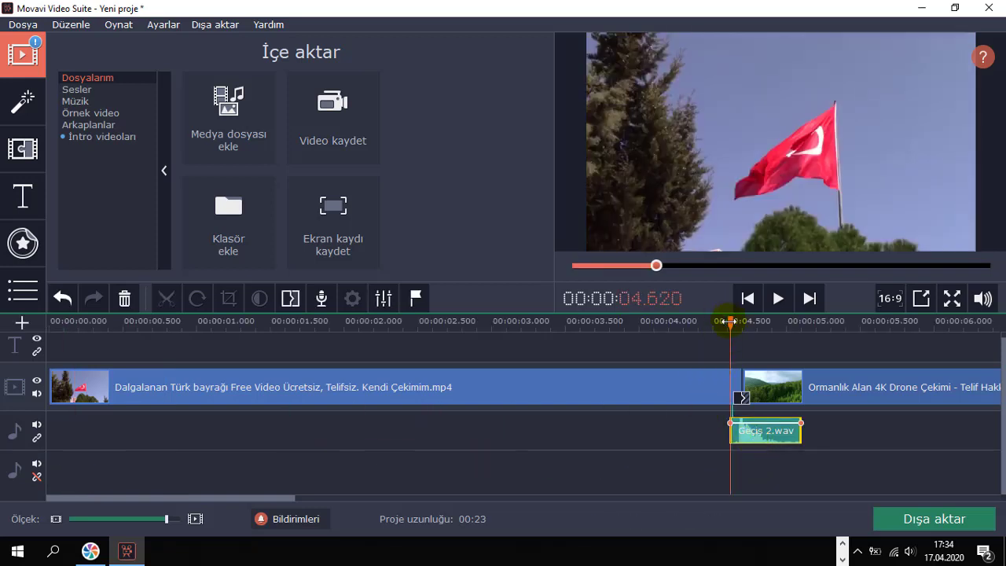
left_click(750, 435)
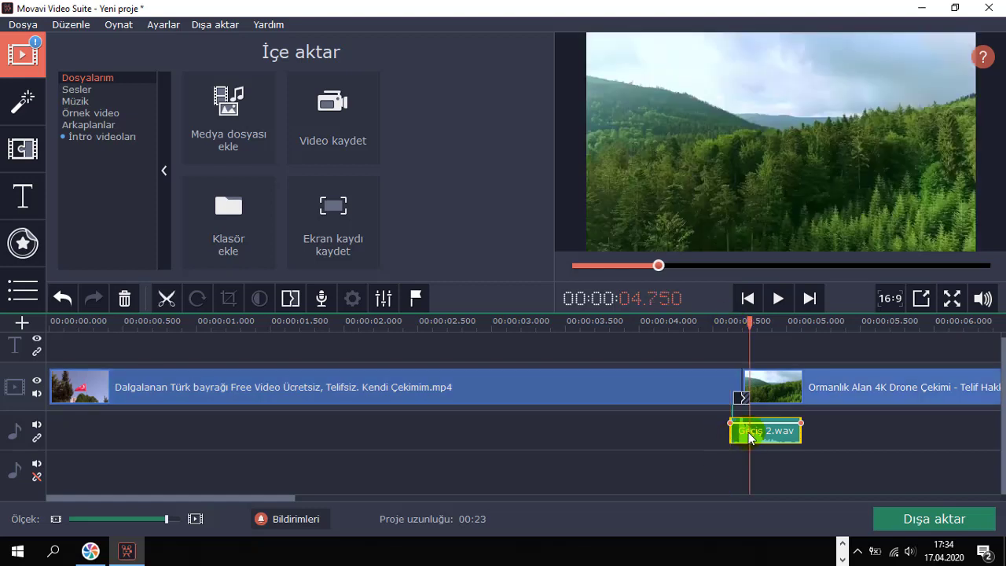
left_click_drag(745, 433, 746, 432)
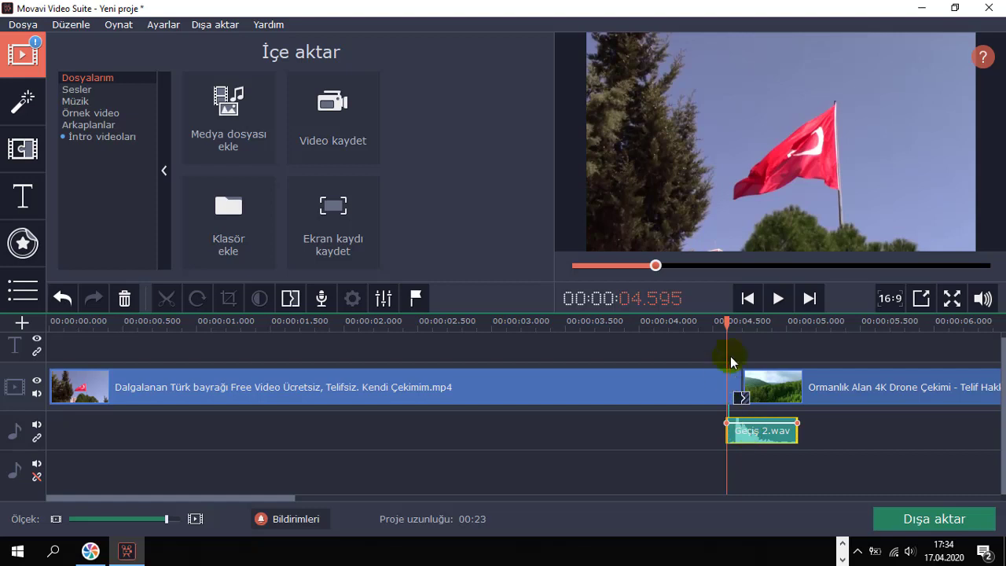
Split Geçiş 2.wav at 04.655 seconds and delete the short piece before the cut.
left_click_drag(725, 324, 734, 323)
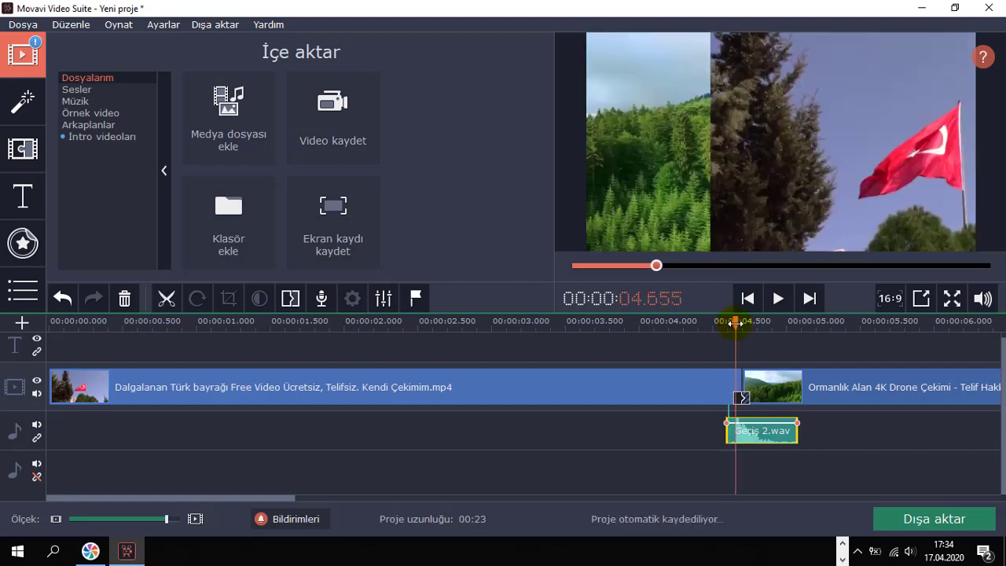
left_click(166, 298)
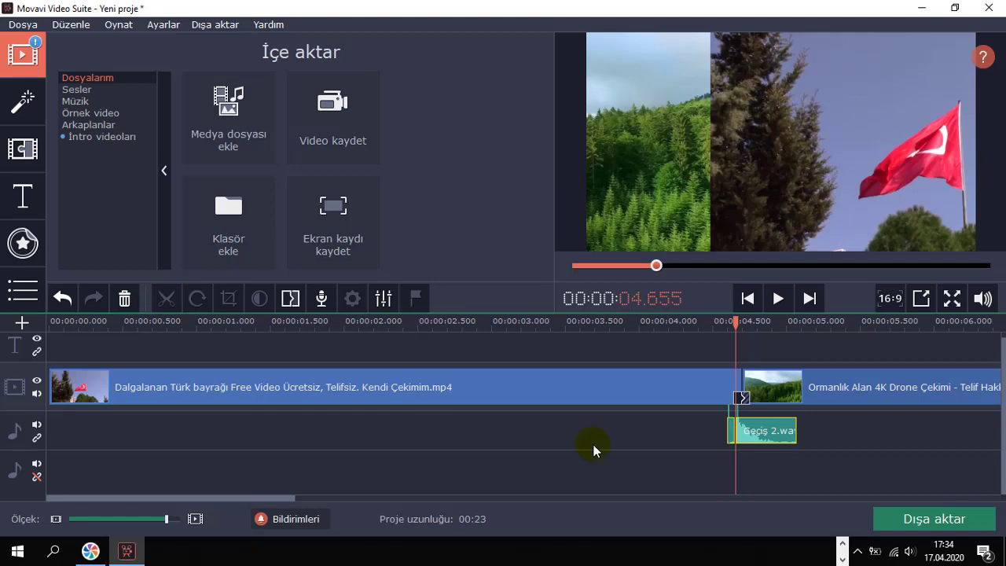
left_click(730, 430)
key("Delete")
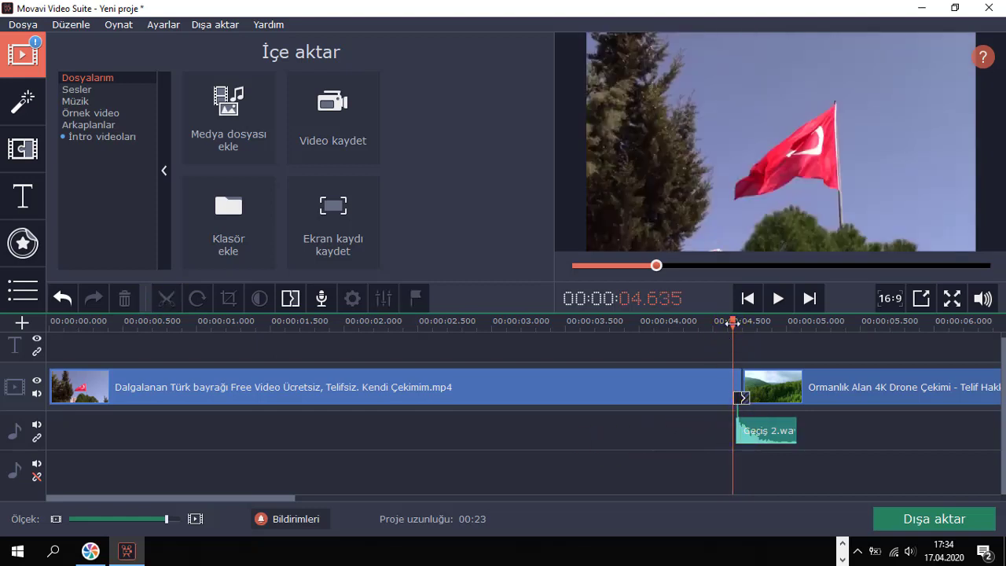
Split the remaining Geçiş 2.wav clip at 04.740 seconds and delete the piece after the cut.
left_click_drag(732, 323, 745, 323)
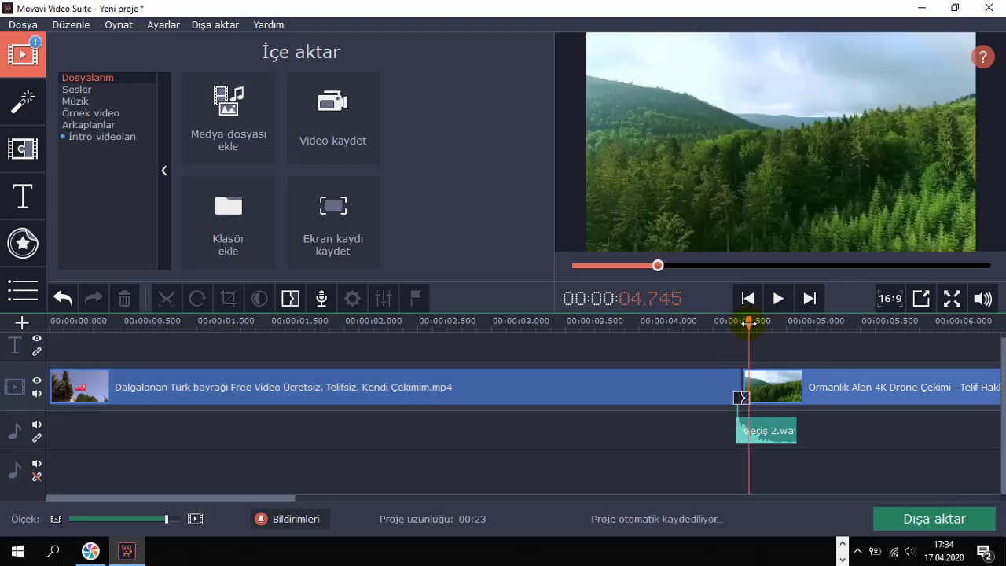
left_click(753, 432)
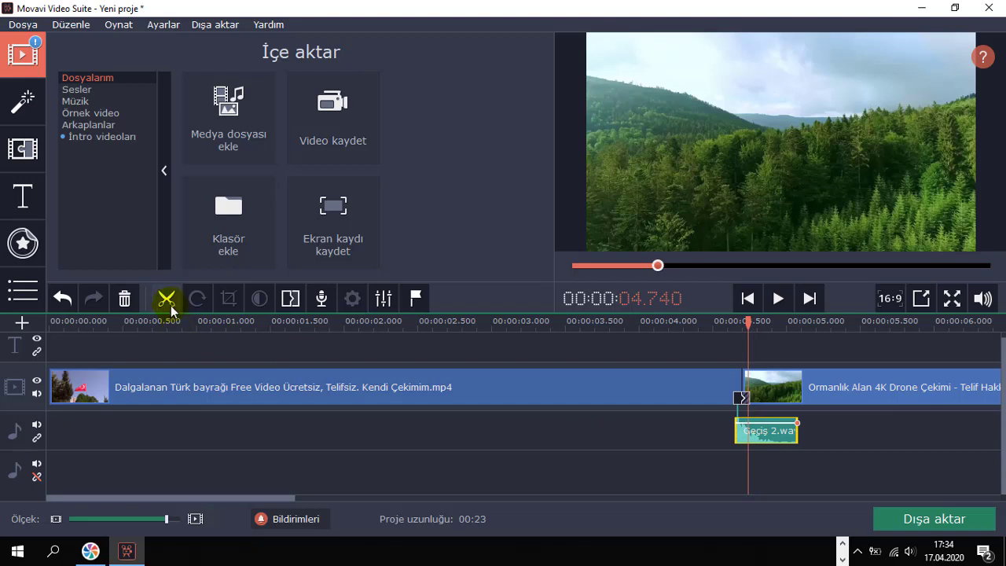
left_click(169, 305)
left_click(769, 434)
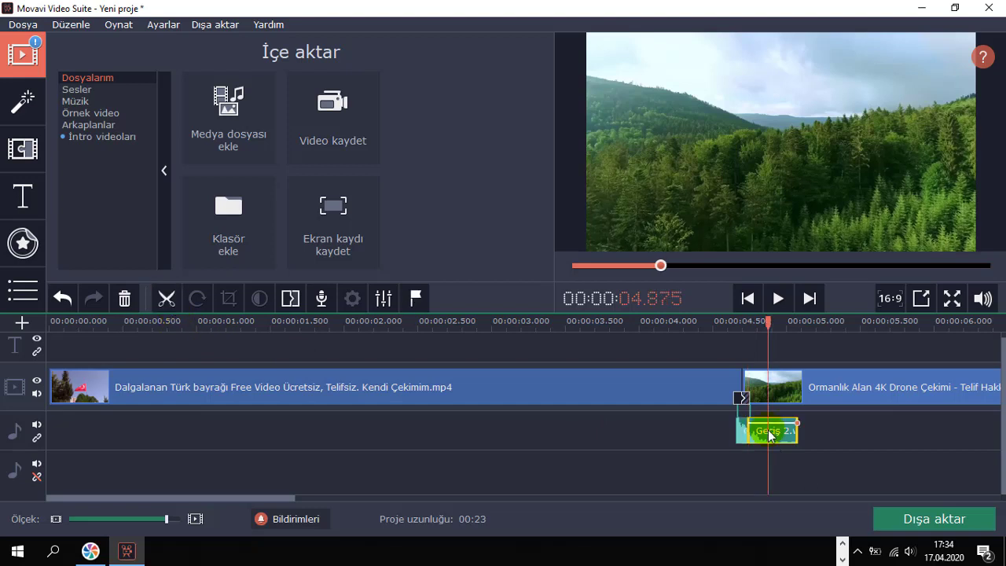
Place the playhead at about 1.8 seconds in the first flag clip to preview the transition with its trimmed sound.
left_click(98, 519)
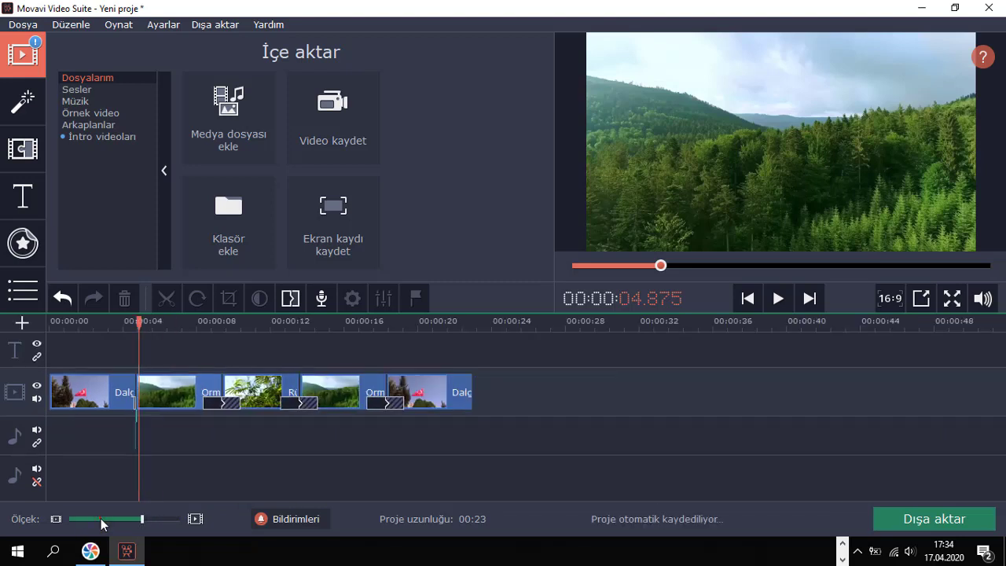
left_click(101, 518)
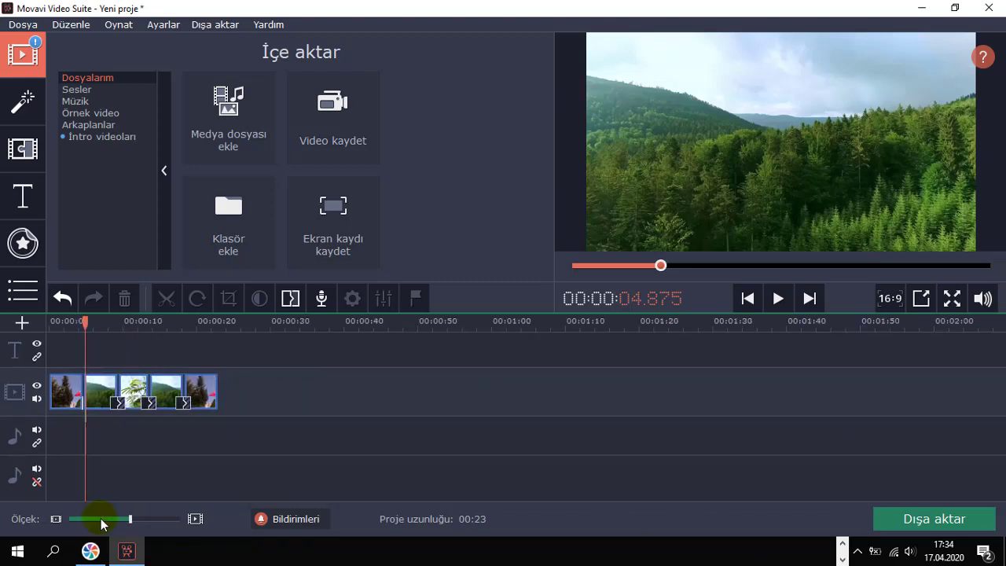
left_click(101, 518)
left_click(147, 515)
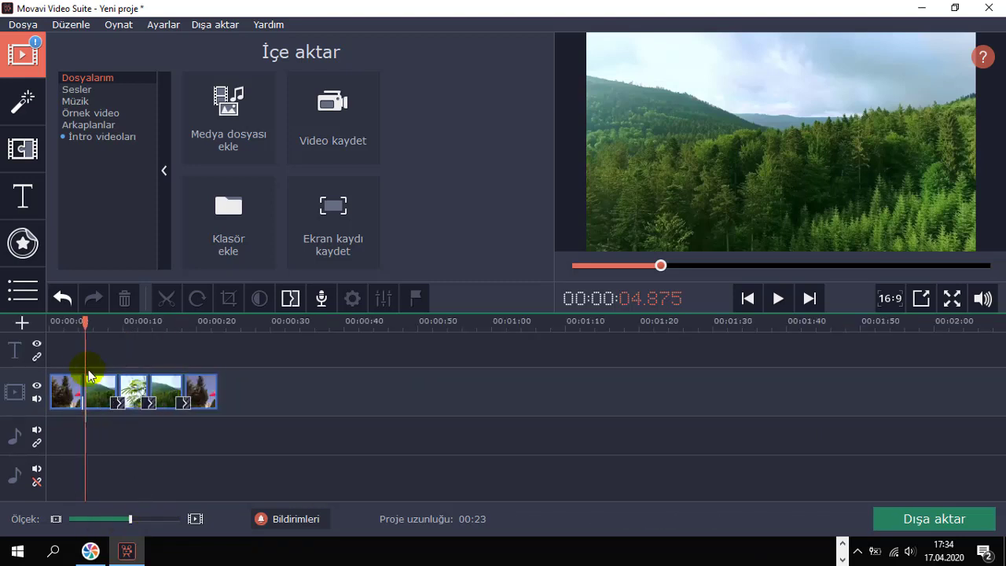
left_click(64, 324)
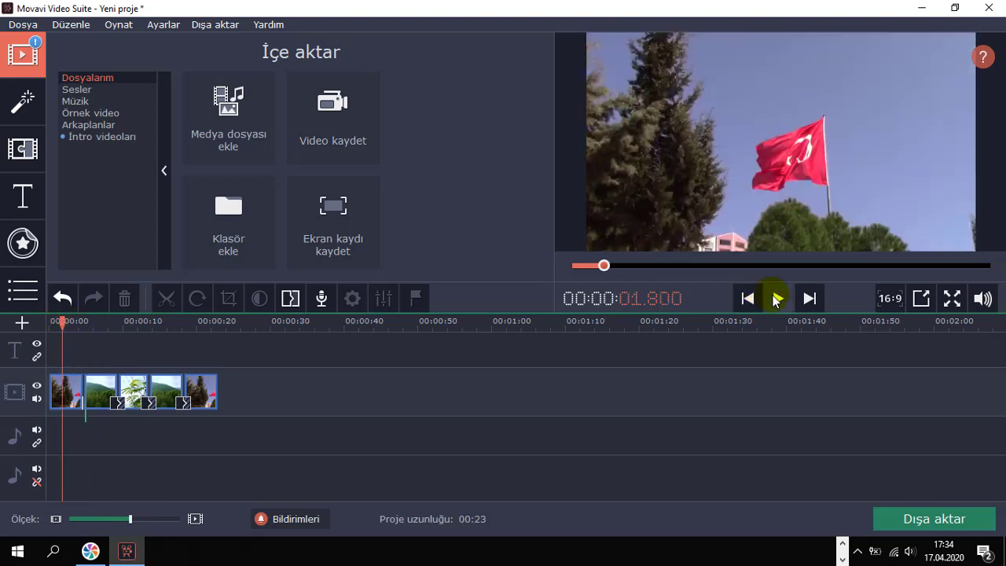